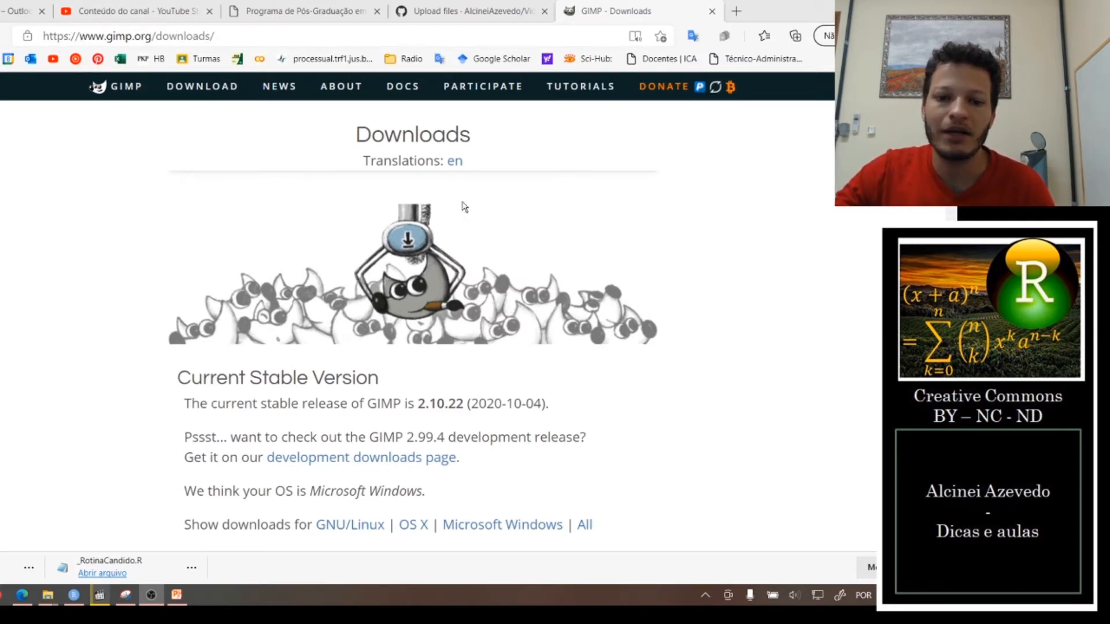
- Review the Windows download options and older releases on the GIMP downloads page
{"action": "scroll", "coordinate": [440, 202], "scroll_direction": "down", "scroll_amount": 5}
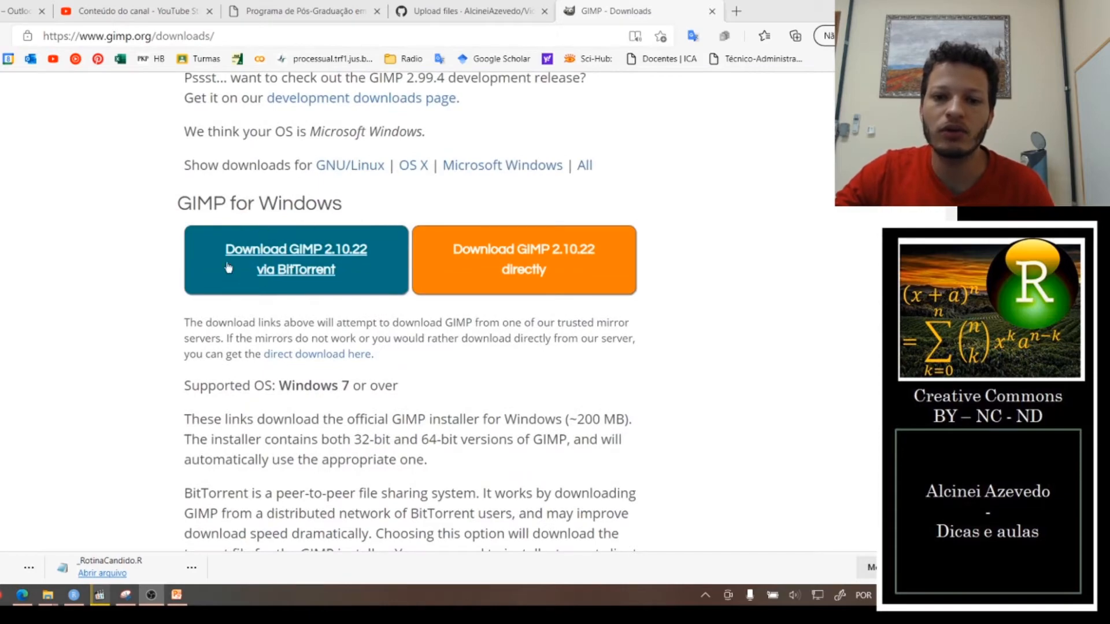
{"action": "scroll", "coordinate": [363, 272], "scroll_direction": "down", "scroll_amount": 9}
{"action": "scroll", "coordinate": [363, 272], "scroll_direction": "down", "scroll_amount": 20}
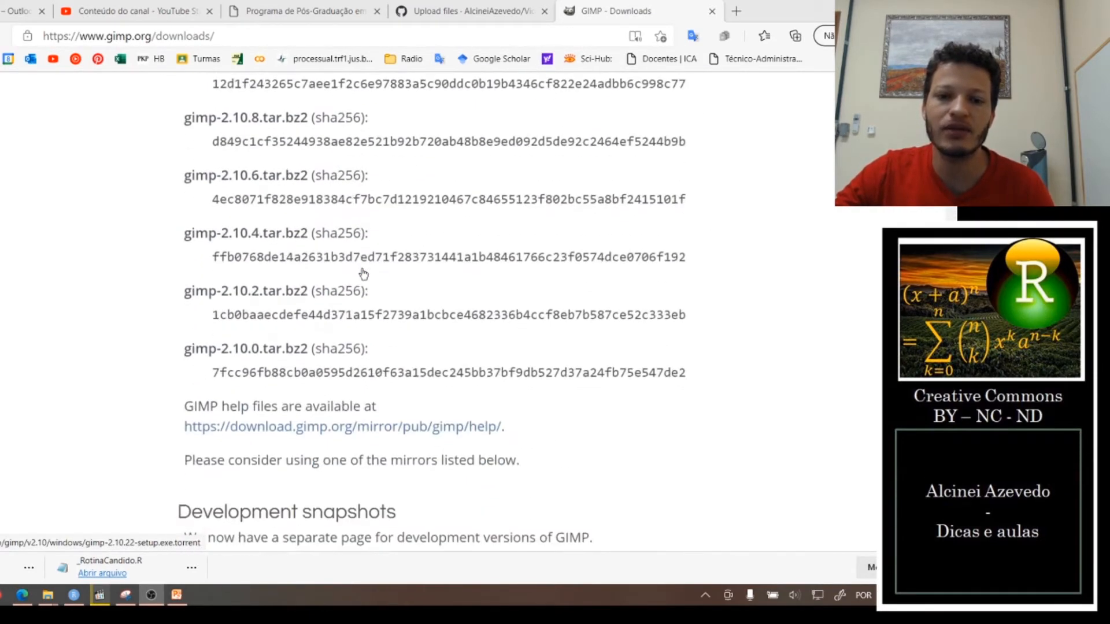
{"action": "scroll", "coordinate": [363, 273], "scroll_direction": "up", "scroll_amount": 20}
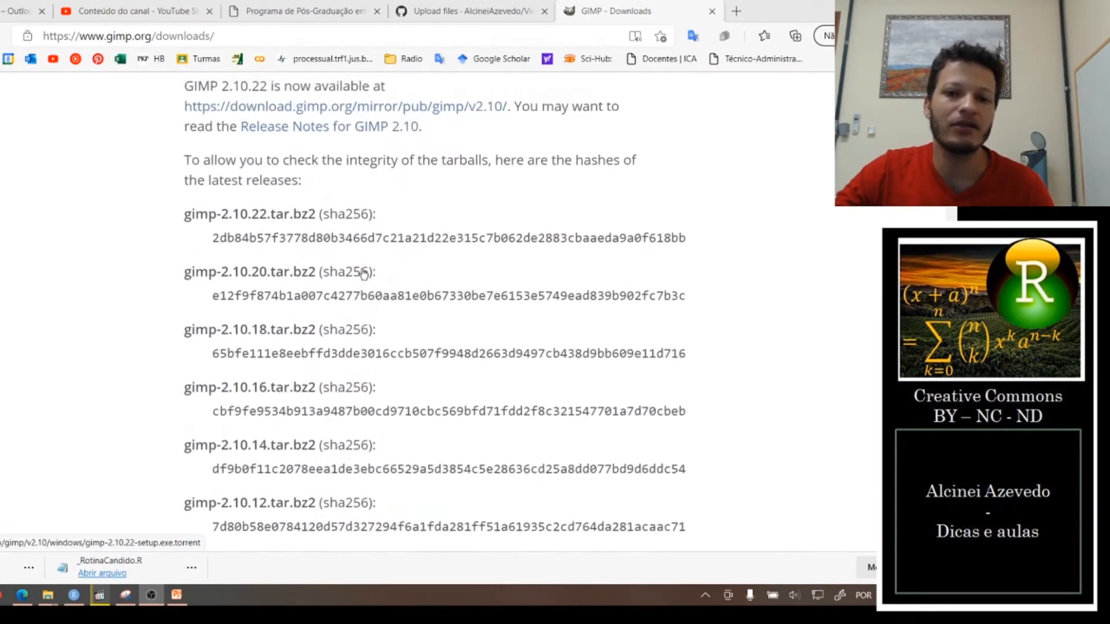
{"action": "scroll", "coordinate": [363, 273], "scroll_direction": "up", "scroll_amount": 1}
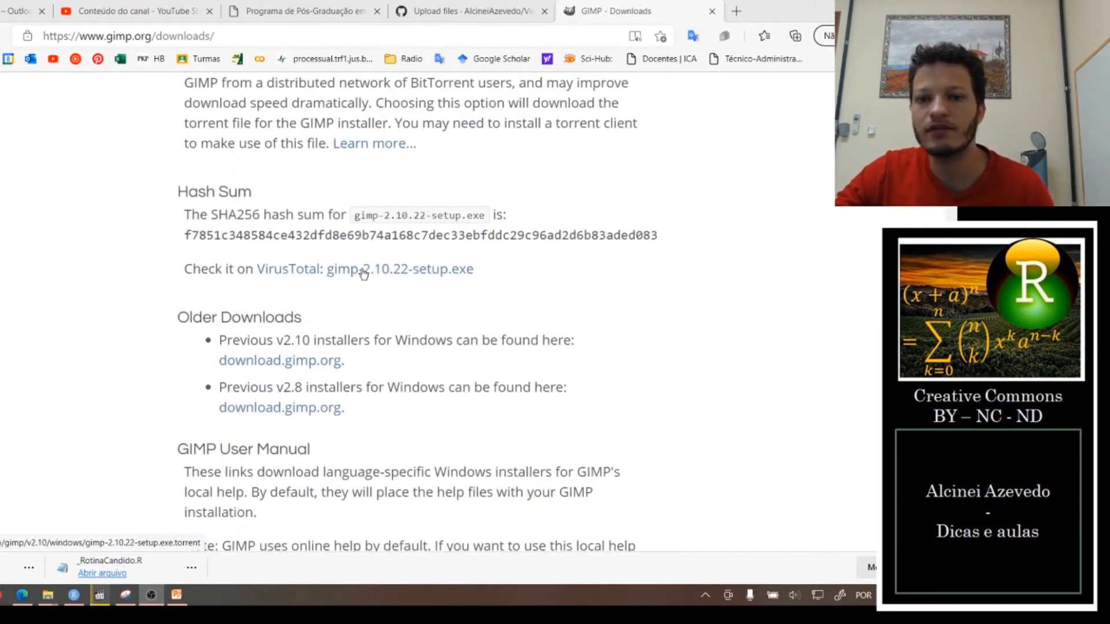
{"action": "scroll", "coordinate": [363, 273], "scroll_direction": "up", "scroll_amount": 5}
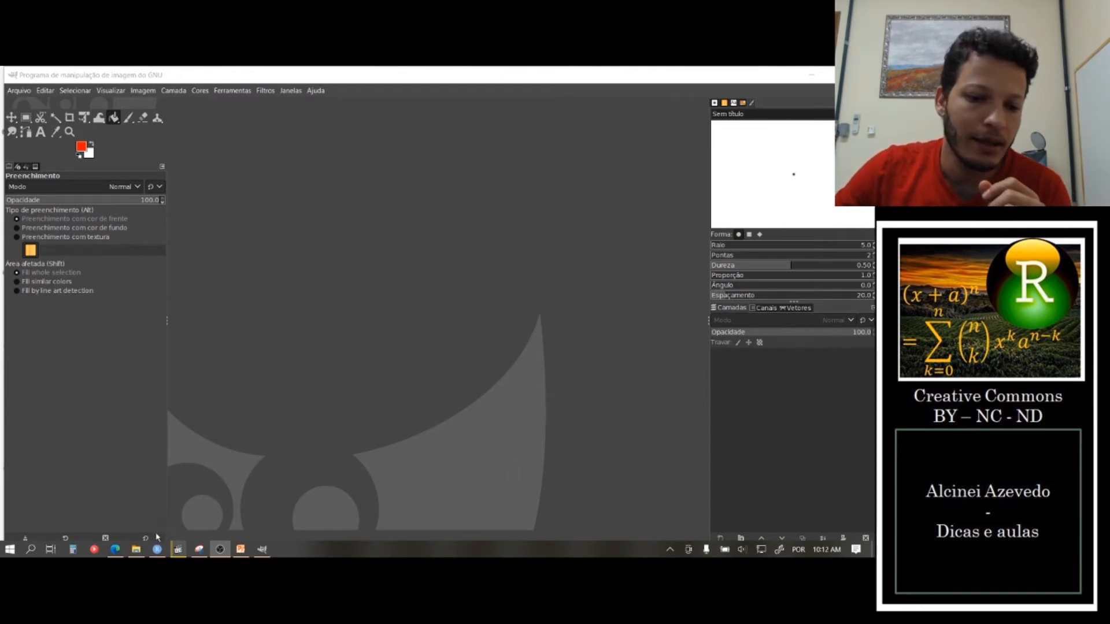
- Switch to File Explorer, browse the frames in the "Decomposição de imagens em fotos" folder and open image_000023.jpg in GIMP
{"action": "left_click", "coordinate": [135, 551]}
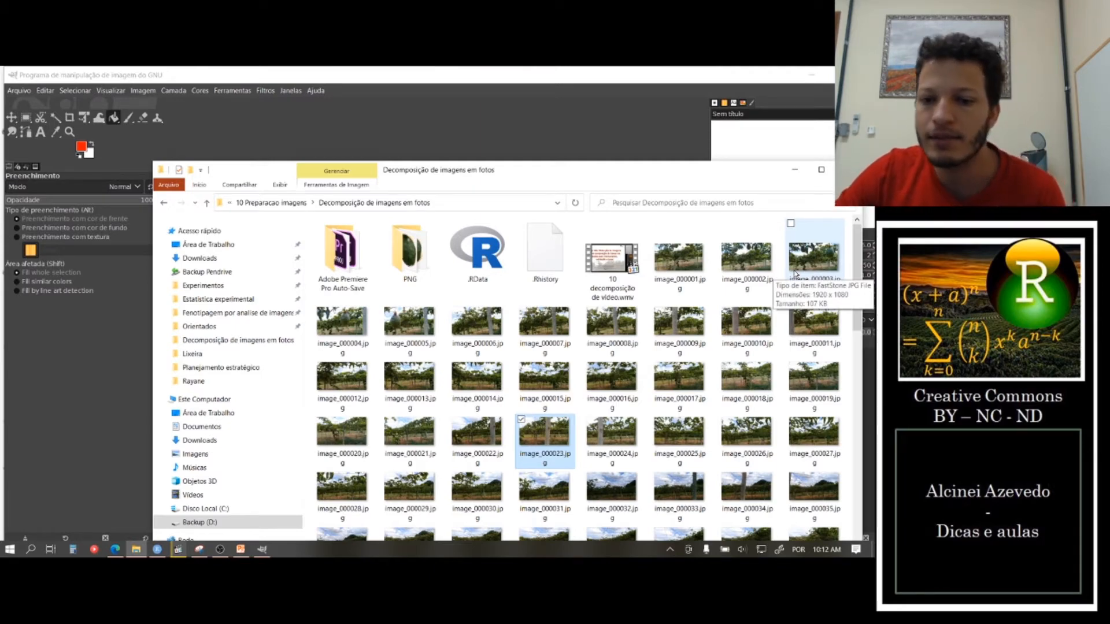
{"action": "scroll", "coordinate": [606, 407], "scroll_direction": "down", "scroll_amount": 10}
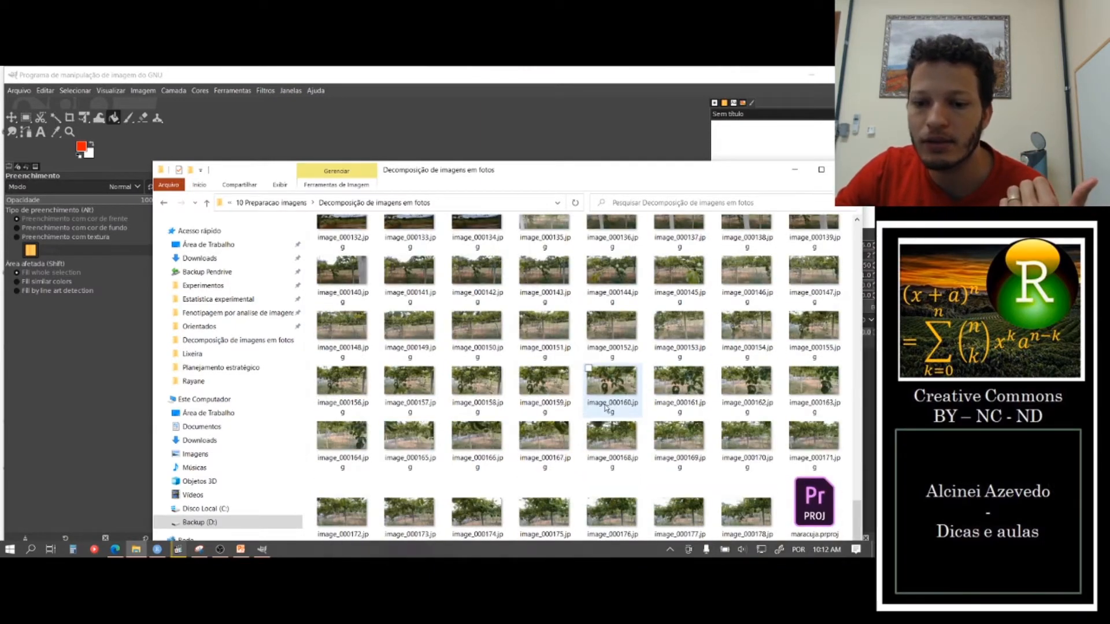
{"action": "scroll", "coordinate": [606, 407], "scroll_direction": "up", "scroll_amount": 10}
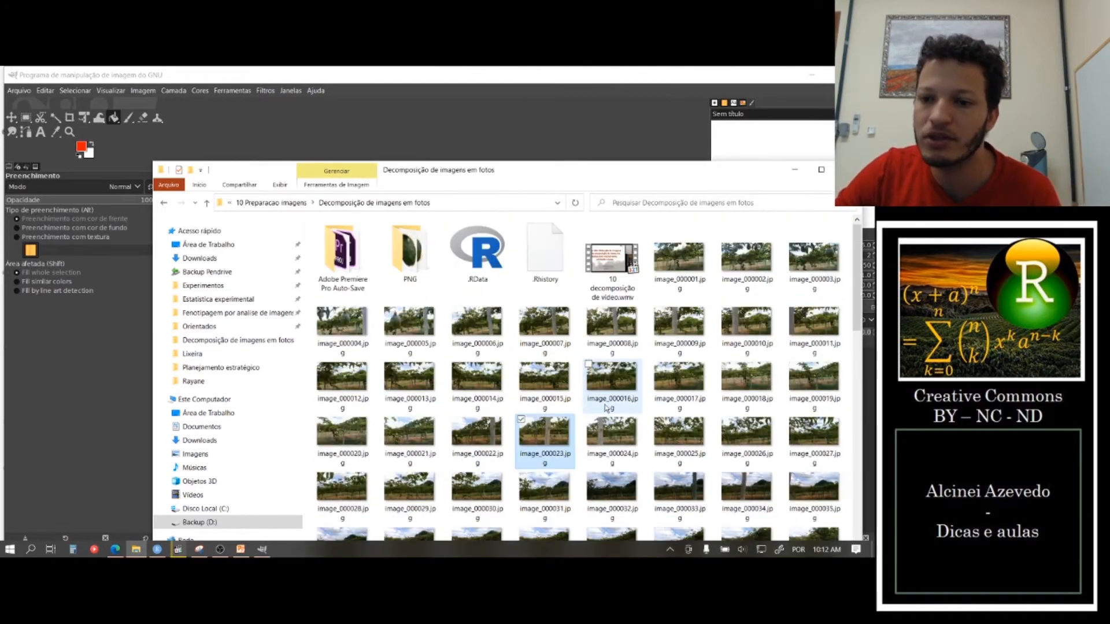
{"action": "scroll", "coordinate": [607, 408], "scroll_direction": "down", "scroll_amount": 10}
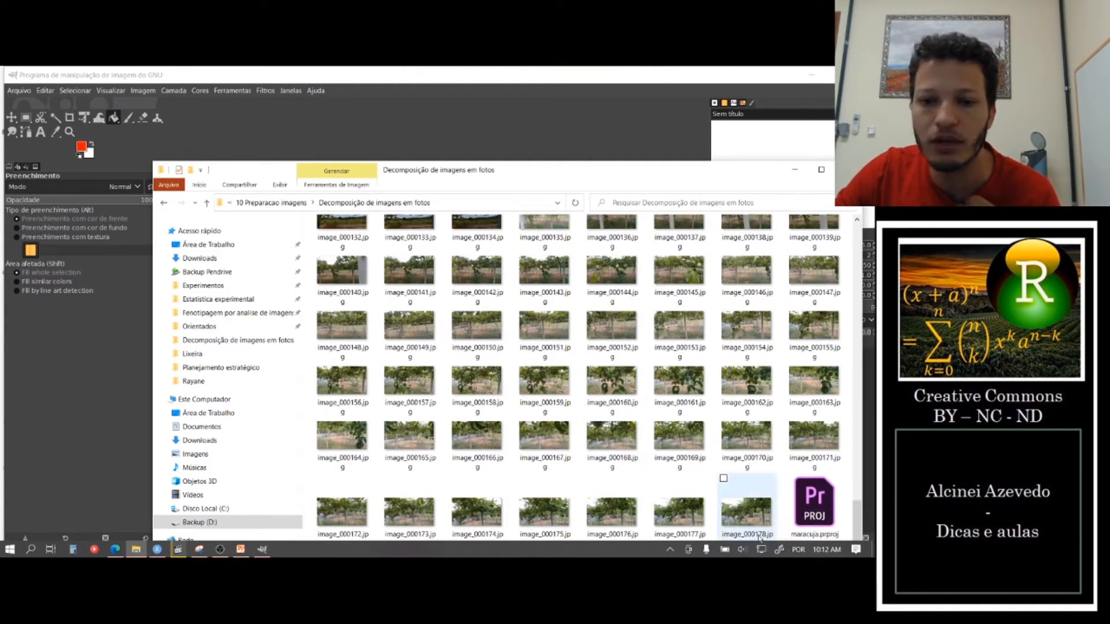
{"action": "scroll", "coordinate": [578, 404], "scroll_direction": "up", "scroll_amount": 10}
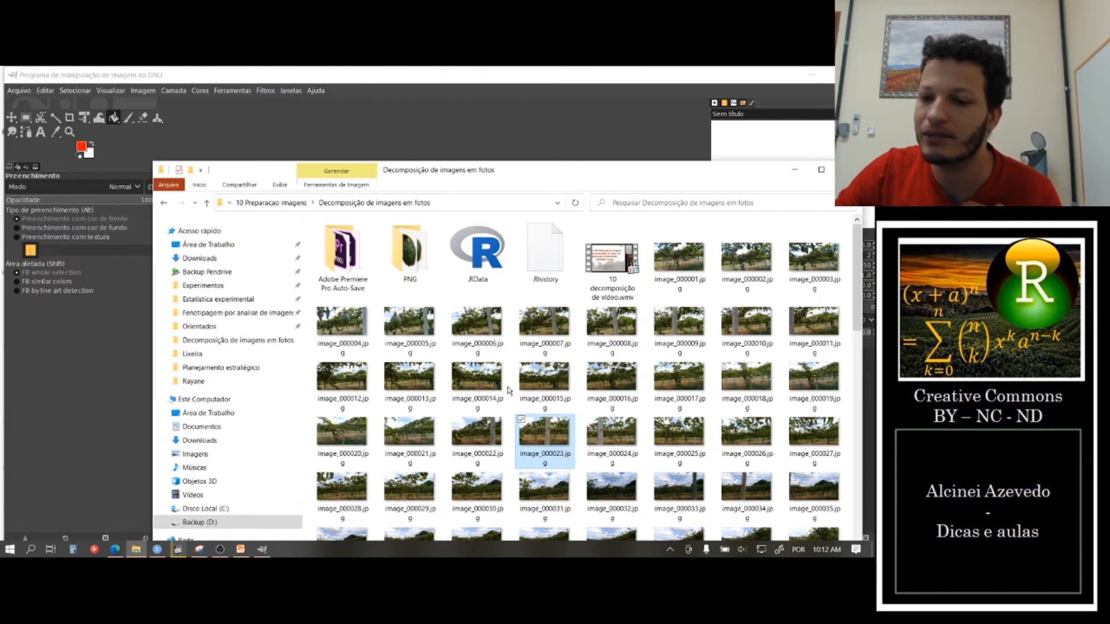
{"action": "scroll", "coordinate": [508, 390], "scroll_direction": "down", "scroll_amount": 15}
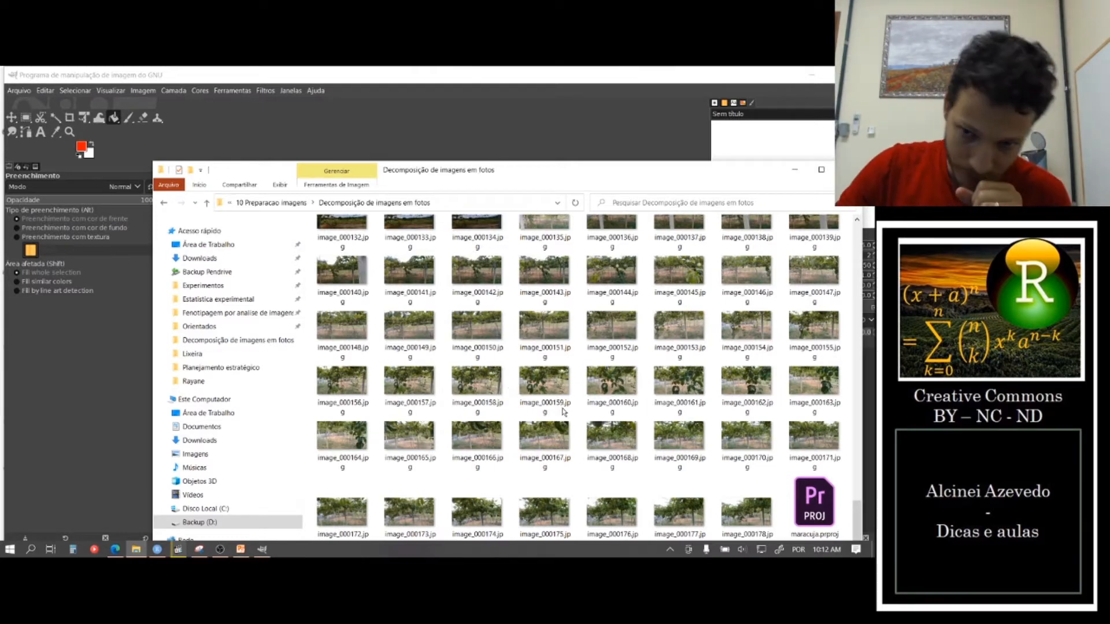
{"action": "scroll", "coordinate": [597, 382], "scroll_direction": "up", "scroll_amount": 2}
{"action": "scroll", "coordinate": [597, 381], "scroll_direction": "up", "scroll_amount": 3}
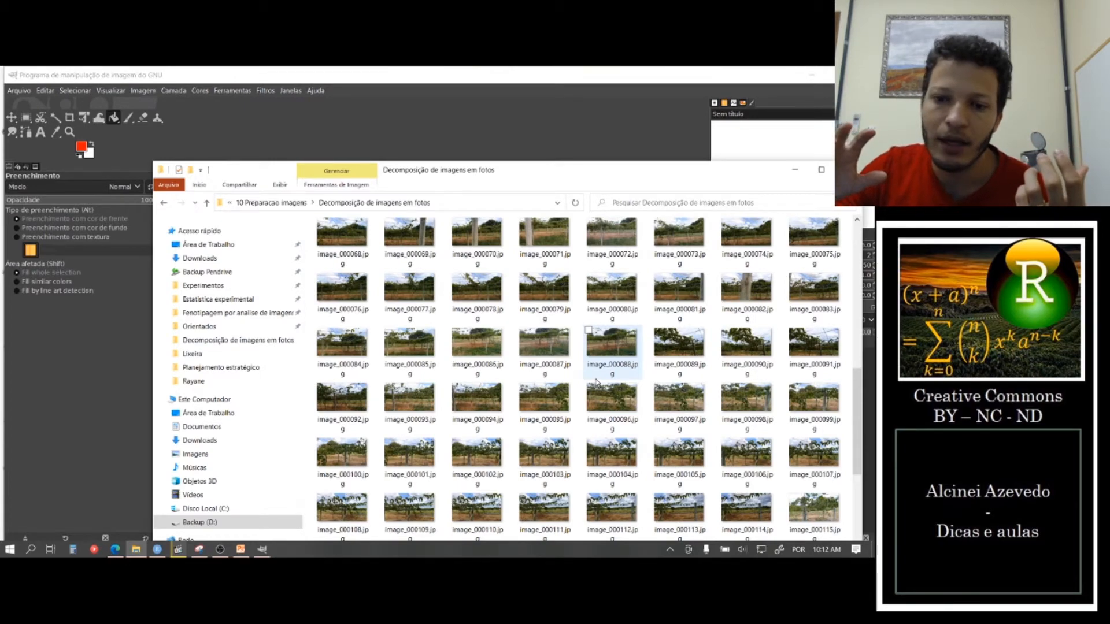
{"action": "scroll", "coordinate": [596, 382], "scroll_direction": "up", "scroll_amount": 10}
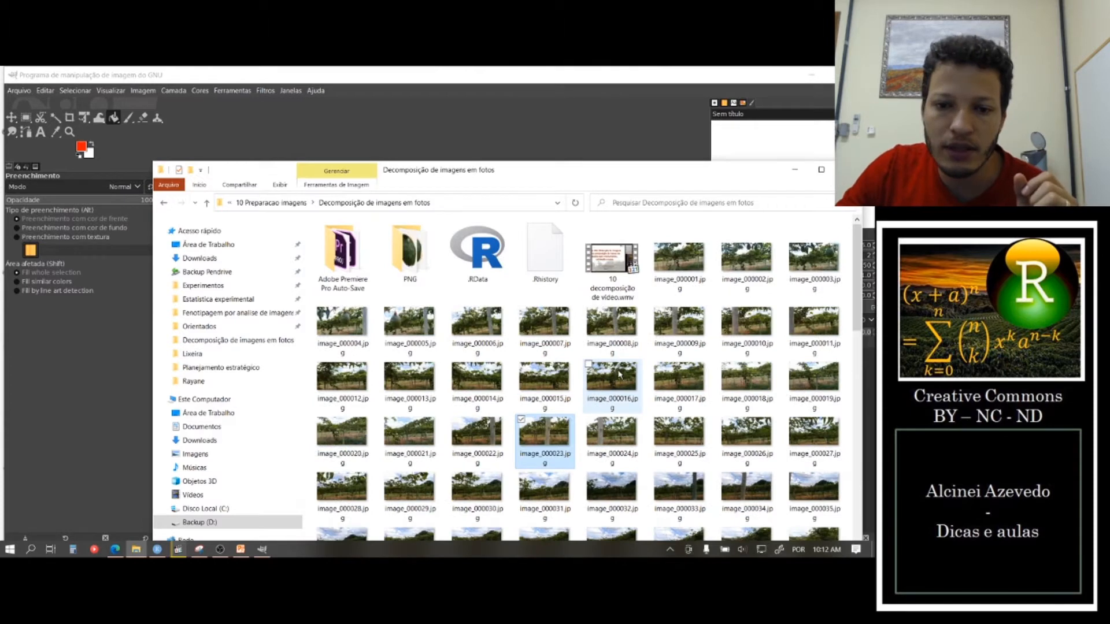
{"action": "left_click_drag", "start_coordinate": [541, 442], "coordinate": [525, 131]}
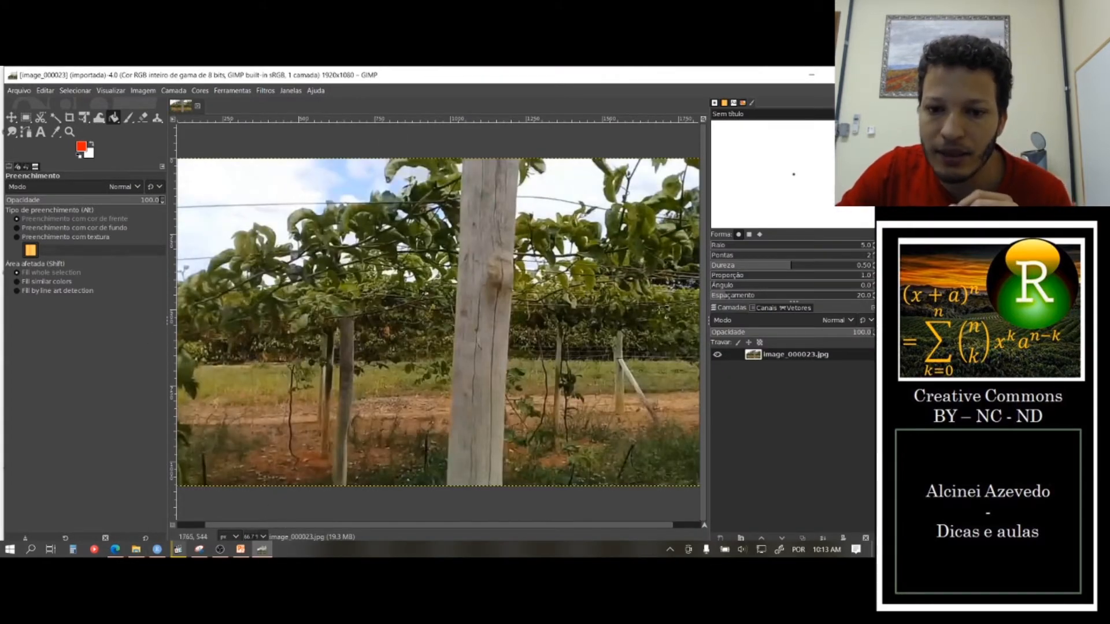
- Trace a polygonal path with the Paths tool around the outline of the green fruit near the photo's left edge
{"action": "left_click_drag", "start_coordinate": [461, 527], "coordinate": [299, 525]}
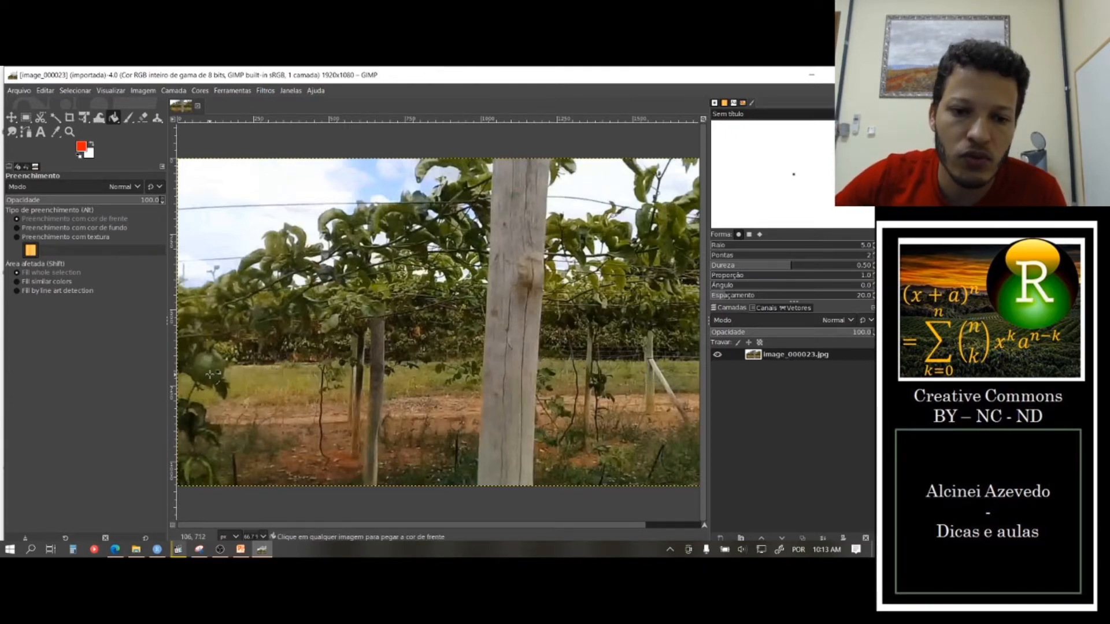
{"action": "scroll", "coordinate": [274, 371], "scroll_direction": "up", "scroll_amount": 4}
{"action": "left_click_drag", "start_coordinate": [279, 526], "coordinate": [257, 526]}
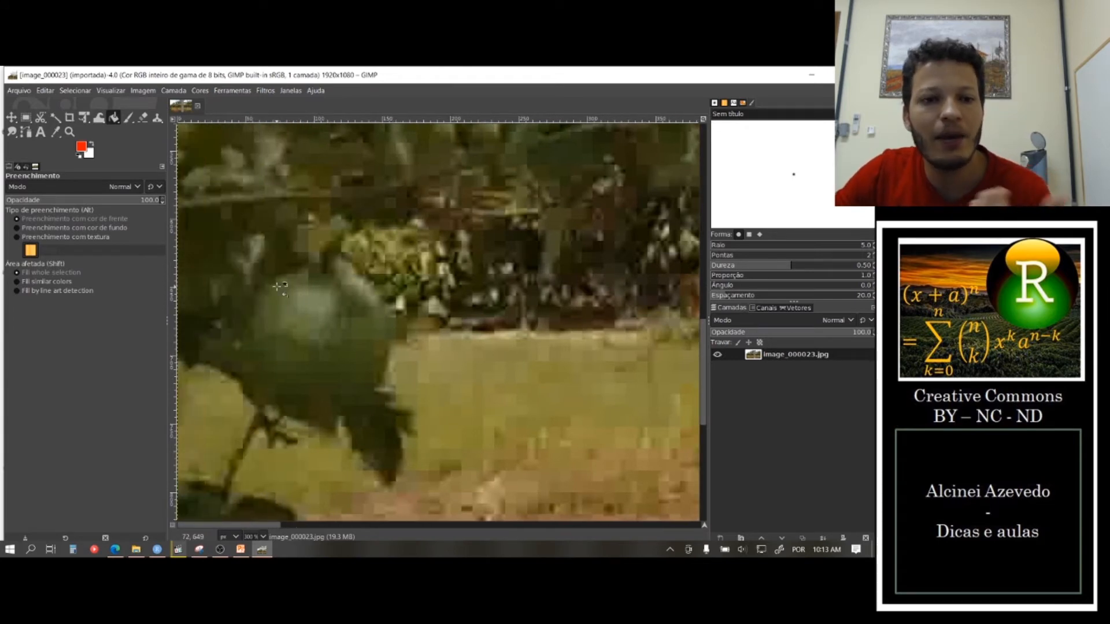
{"action": "left_click", "coordinate": [25, 135]}
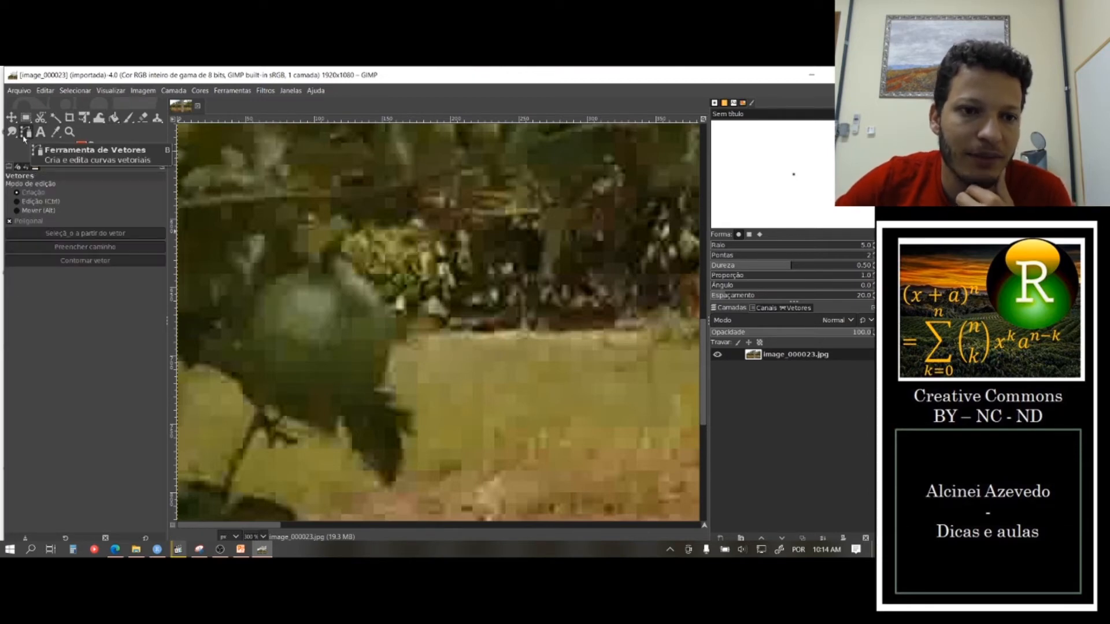
{"action": "left_click", "coordinate": [226, 299]}
{"action": "left_click_drag", "start_coordinate": [222, 318], "coordinate": [223, 330]}
{"action": "left_click", "coordinate": [225, 345]}
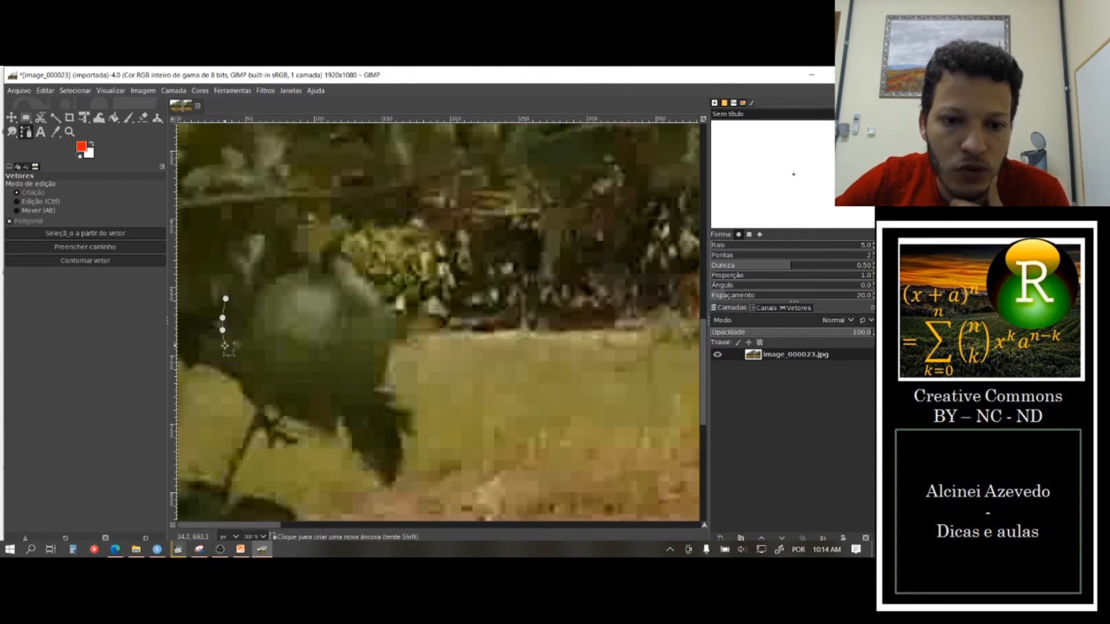
{"action": "left_click", "coordinate": [236, 369]}
{"action": "left_click", "coordinate": [245, 382]}
{"action": "left_click", "coordinate": [258, 391]}
{"action": "left_click", "coordinate": [271, 398]}
{"action": "left_click", "coordinate": [285, 406]}
{"action": "left_click", "coordinate": [303, 409]}
{"action": "left_click", "coordinate": [321, 413]}
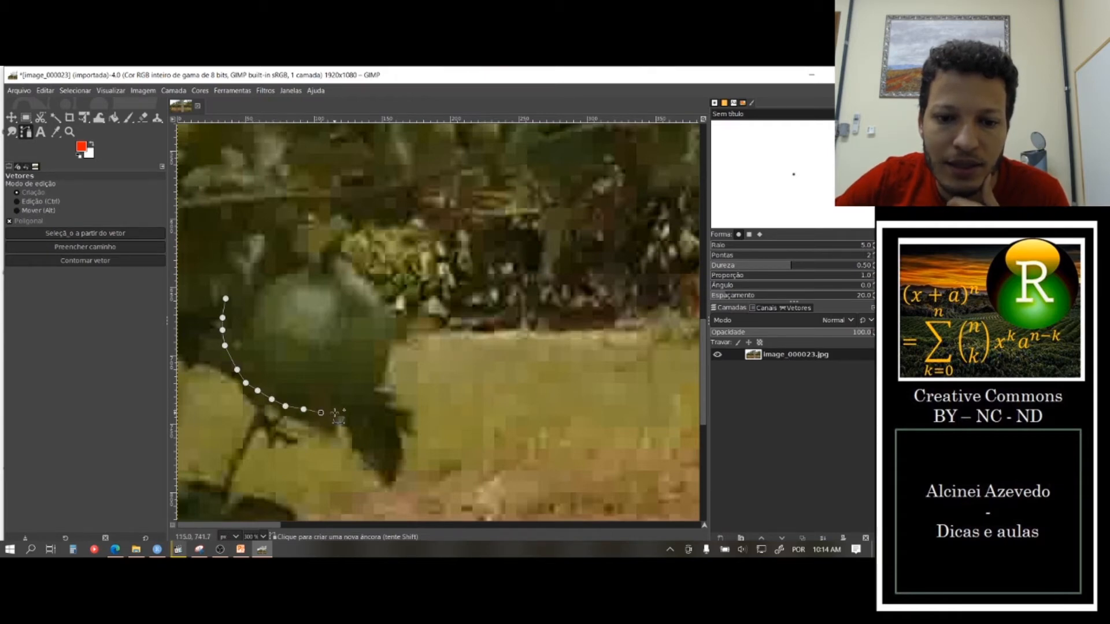
{"action": "left_click", "coordinate": [335, 413]}
{"action": "left_click", "coordinate": [351, 403]}
{"action": "left_click", "coordinate": [368, 400]}
{"action": "left_click", "coordinate": [383, 384]}
{"action": "left_click", "coordinate": [386, 362]}
{"action": "left_click", "coordinate": [393, 337]}
{"action": "left_click", "coordinate": [387, 317]}
{"action": "left_click", "coordinate": [384, 305]}
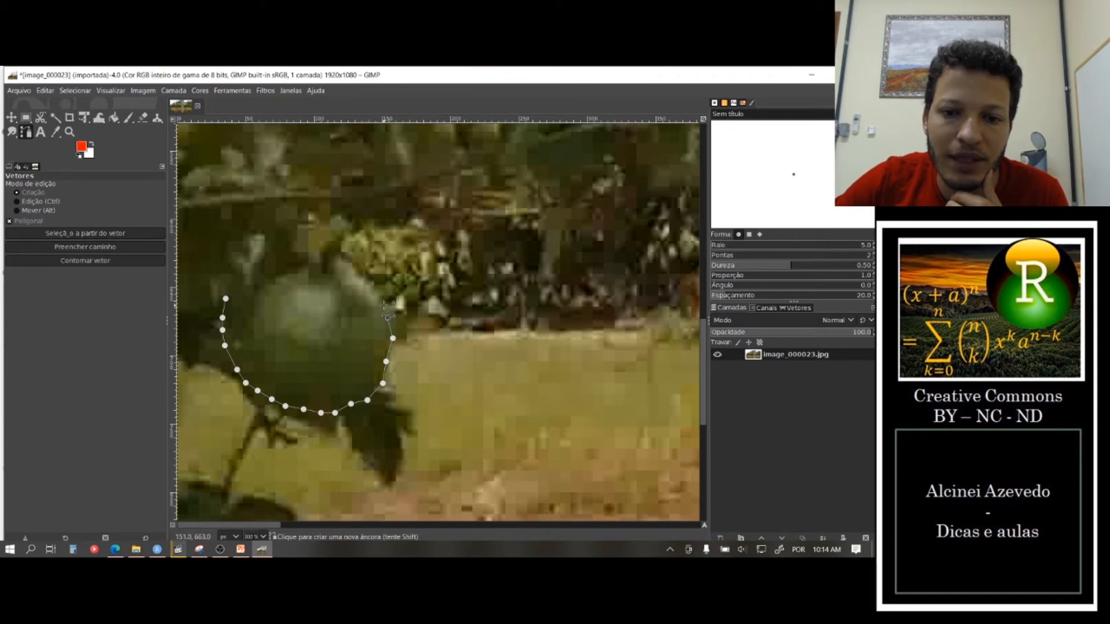
{"action": "left_click", "coordinate": [360, 280]}
{"action": "left_click", "coordinate": [342, 271]}
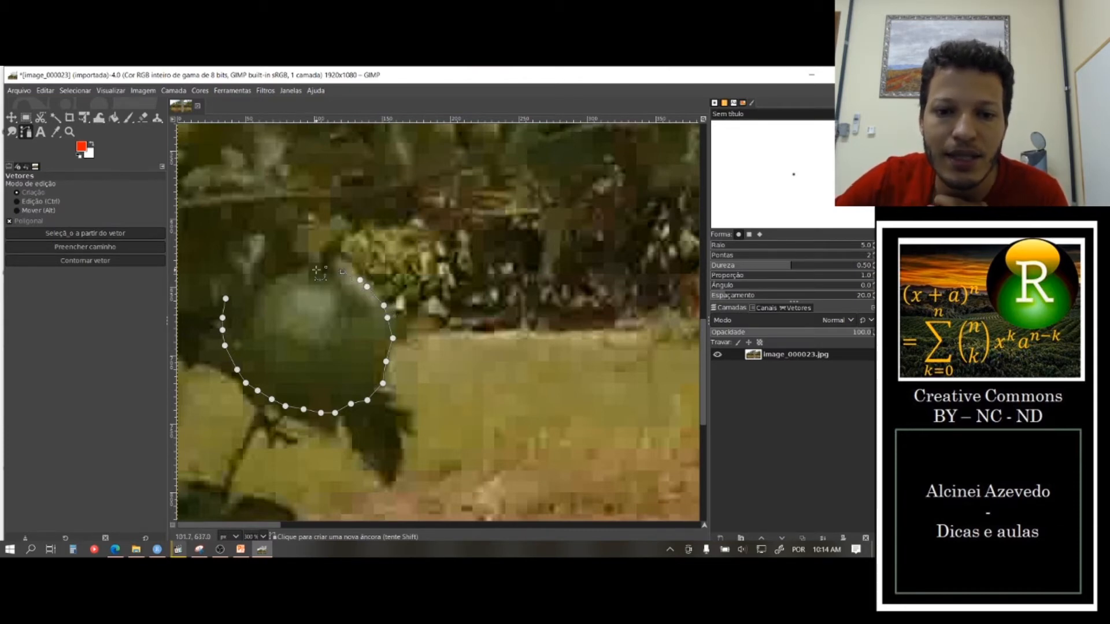
{"action": "left_click", "coordinate": [317, 269]}
{"action": "left_click", "coordinate": [293, 271]}
{"action": "left_click", "coordinate": [270, 273]}
{"action": "left_click", "coordinate": [255, 281]}
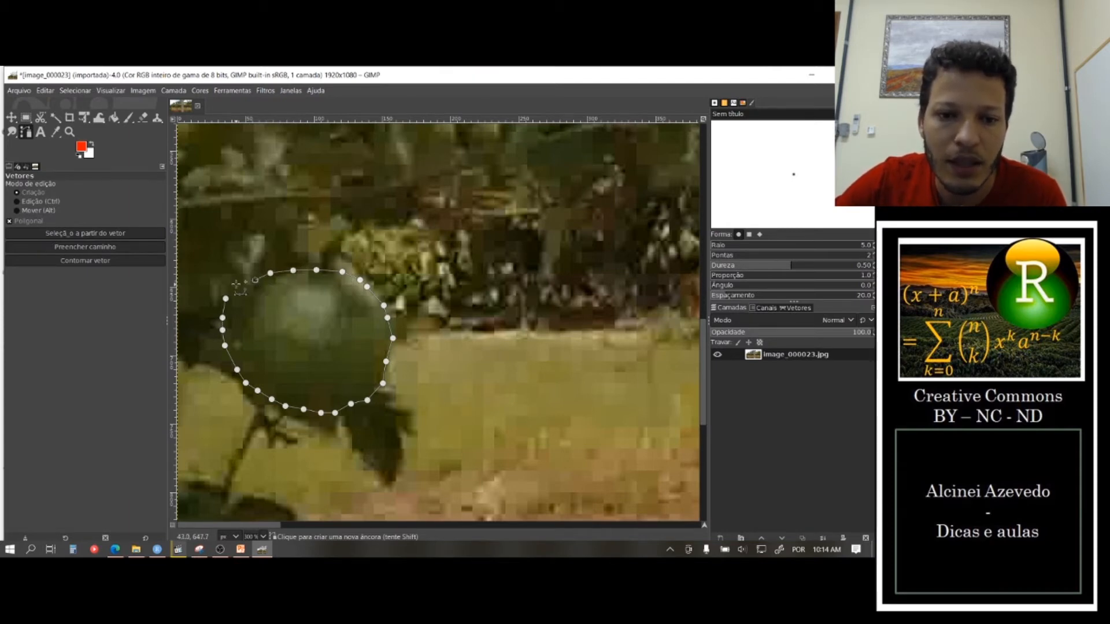
{"action": "left_click", "coordinate": [237, 287]}
{"action": "left_click", "coordinate": [231, 293]}
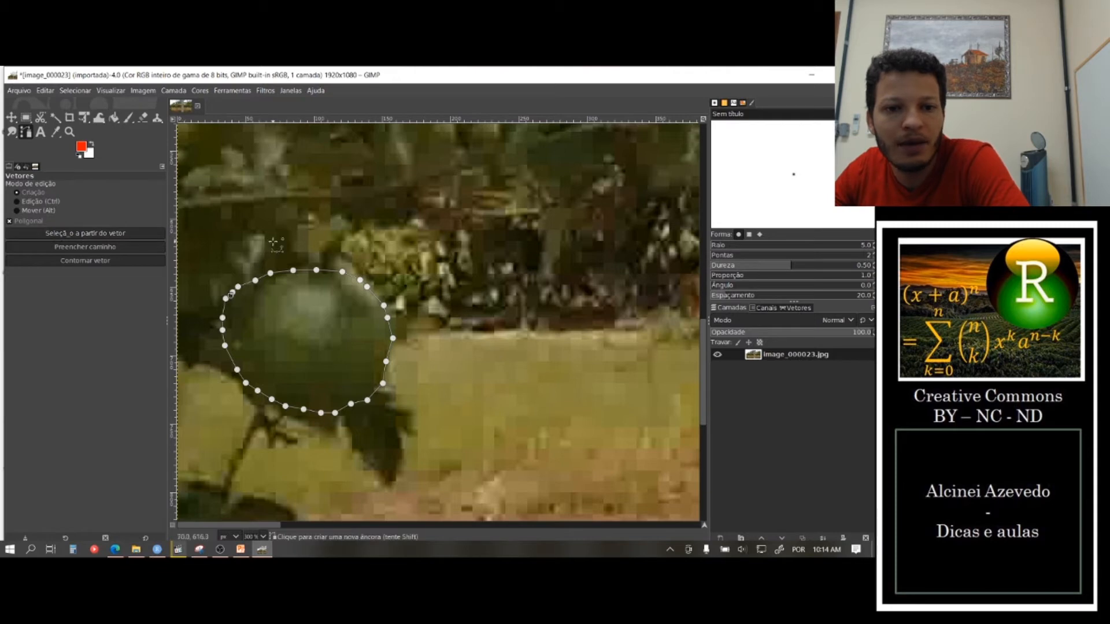
- Create a selection from the path traced around the fruit
{"action": "left_click", "coordinate": [67, 236]}
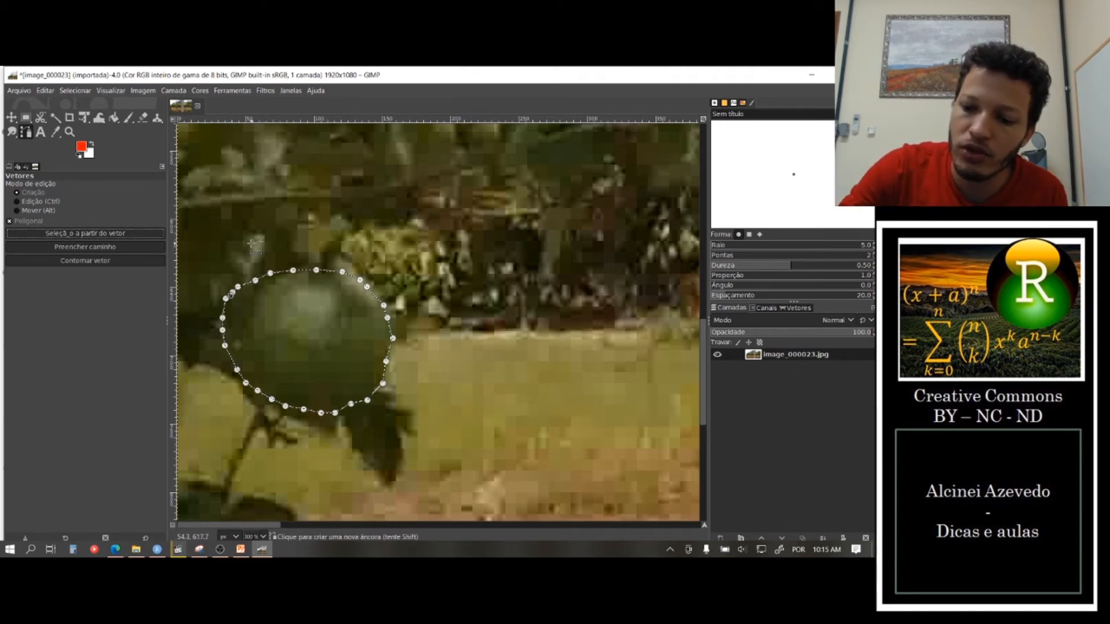
{"action": "scroll", "coordinate": [279, 248], "scroll_direction": "down", "scroll_amount": 5}
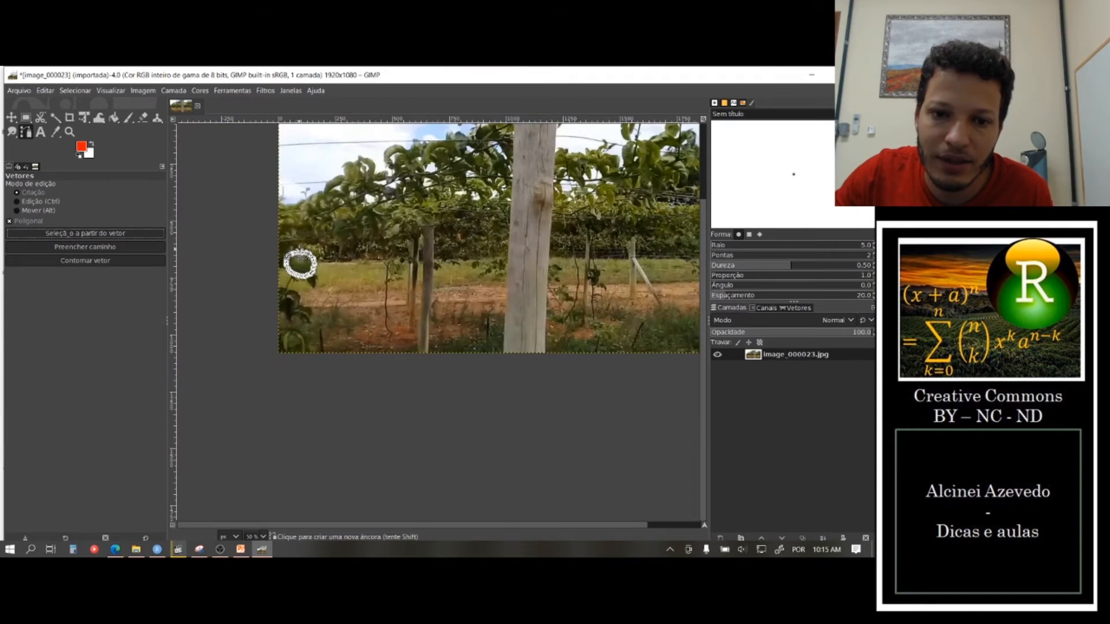
{"action": "scroll", "coordinate": [300, 250], "scroll_direction": "down", "scroll_amount": 1}
{"action": "scroll", "coordinate": [300, 250], "scroll_direction": "up", "scroll_amount": 3}
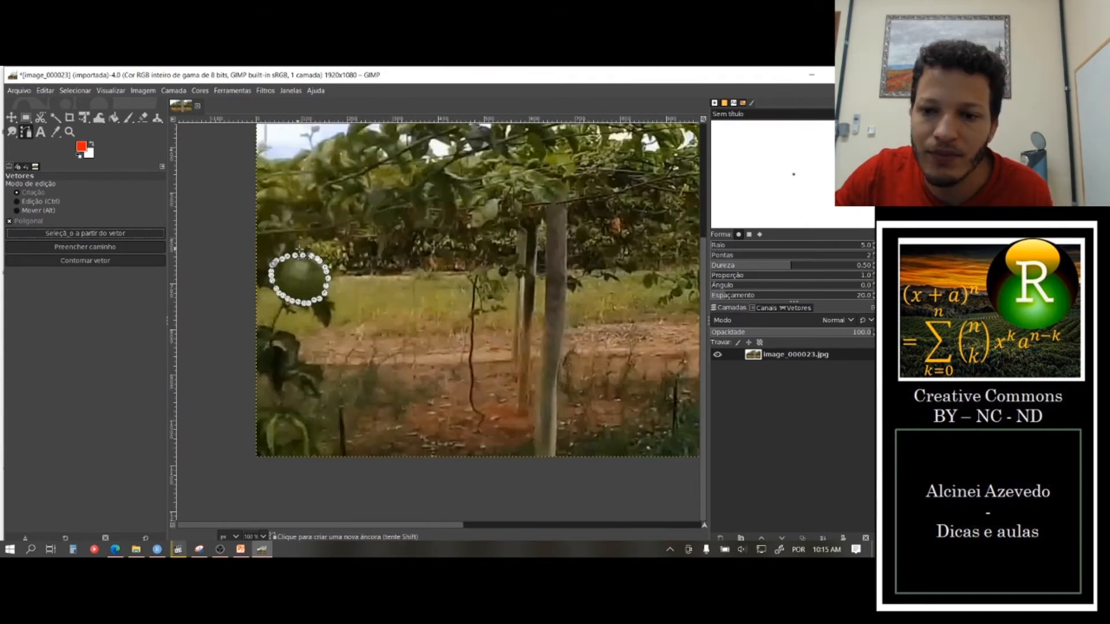
{"action": "scroll", "coordinate": [300, 248], "scroll_direction": "down", "scroll_amount": 1}
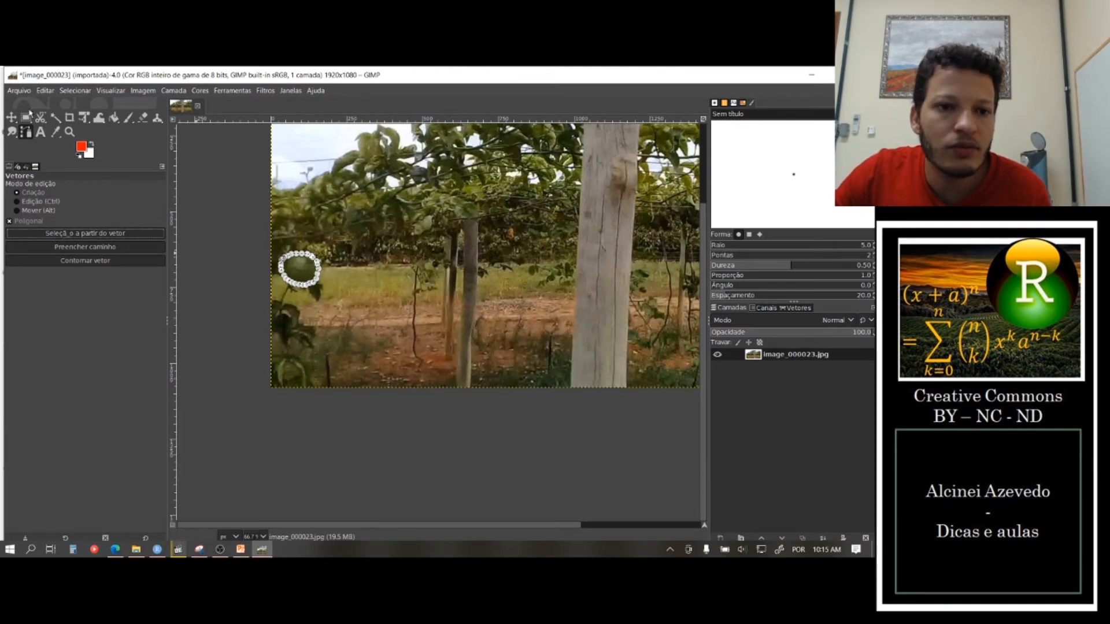
- Fill the fruit selection with pure red (ff0000) as the foreground colour, using Bucket Fill
{"action": "mouse_move", "coordinate": [115, 119]}
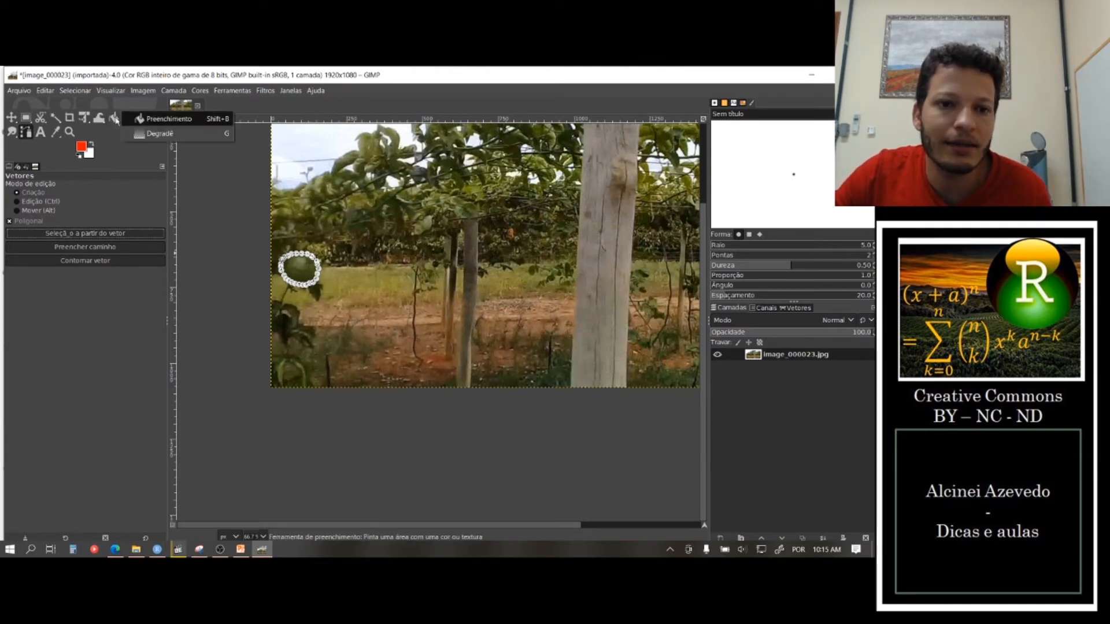
{"action": "key", "text": "shift+b"}
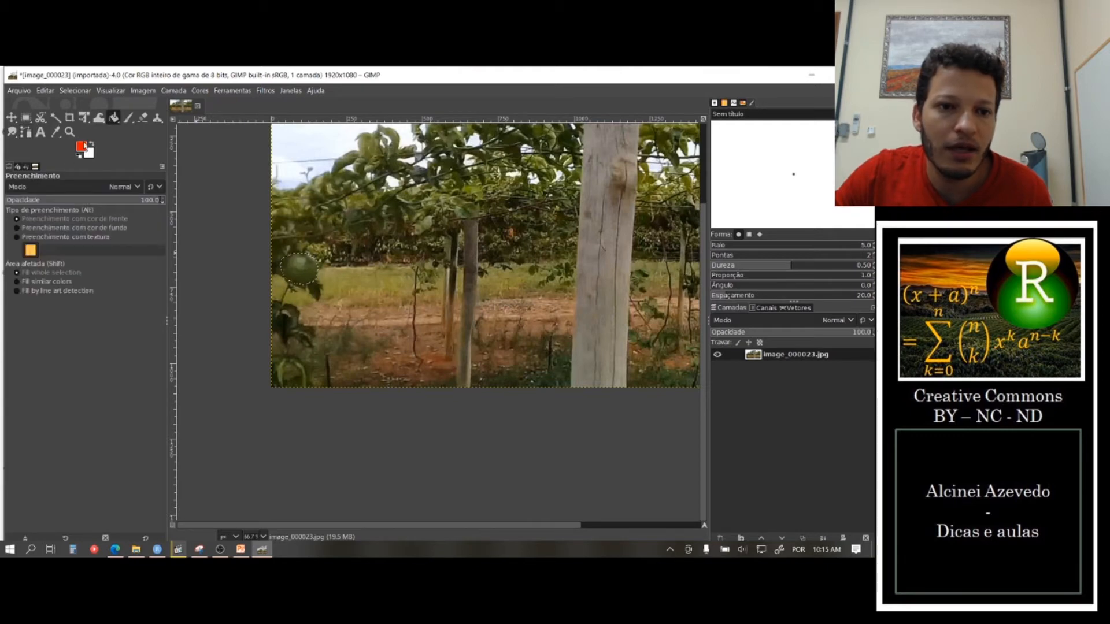
{"action": "left_click", "coordinate": [84, 149]}
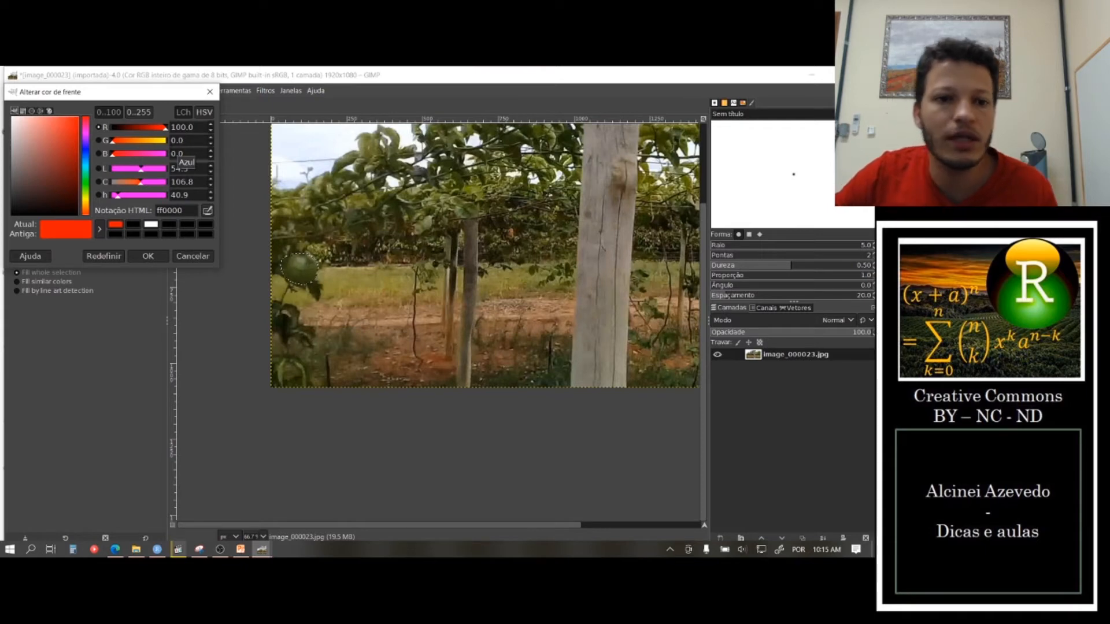
{"action": "left_click_drag", "start_coordinate": [166, 127], "coordinate": [110, 132]}
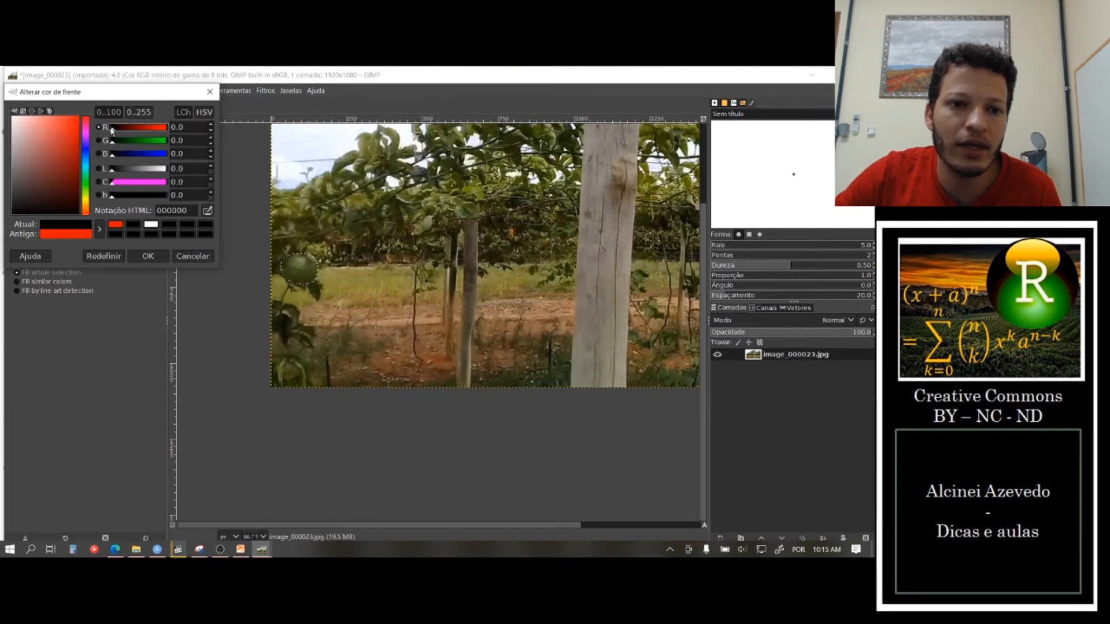
{"action": "left_click_drag", "start_coordinate": [112, 130], "coordinate": [173, 131]}
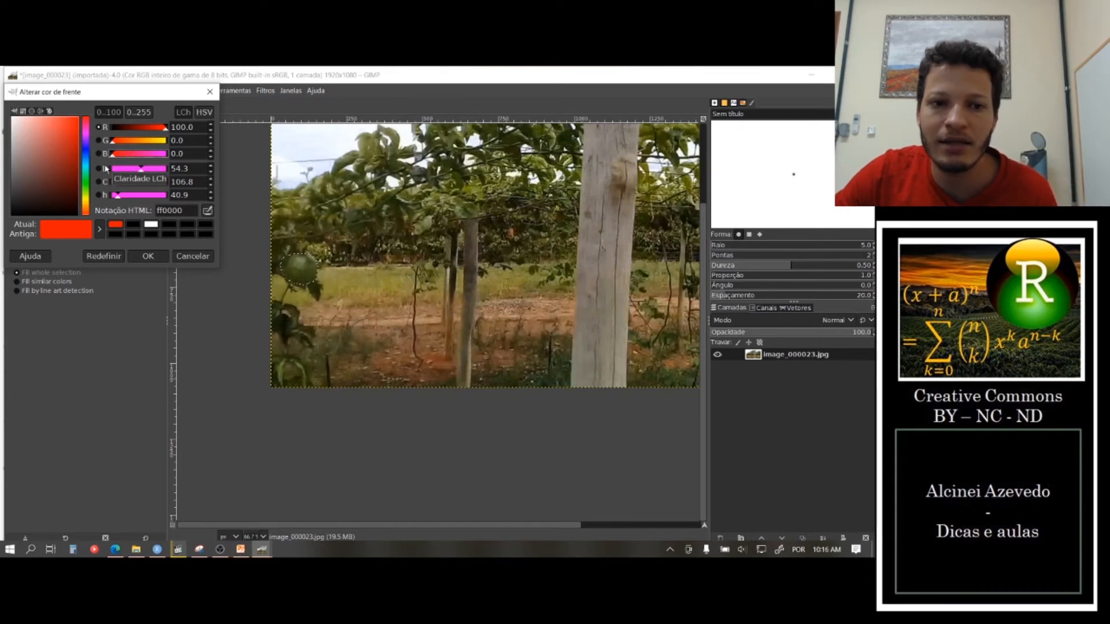
{"action": "left_click", "coordinate": [143, 255]}
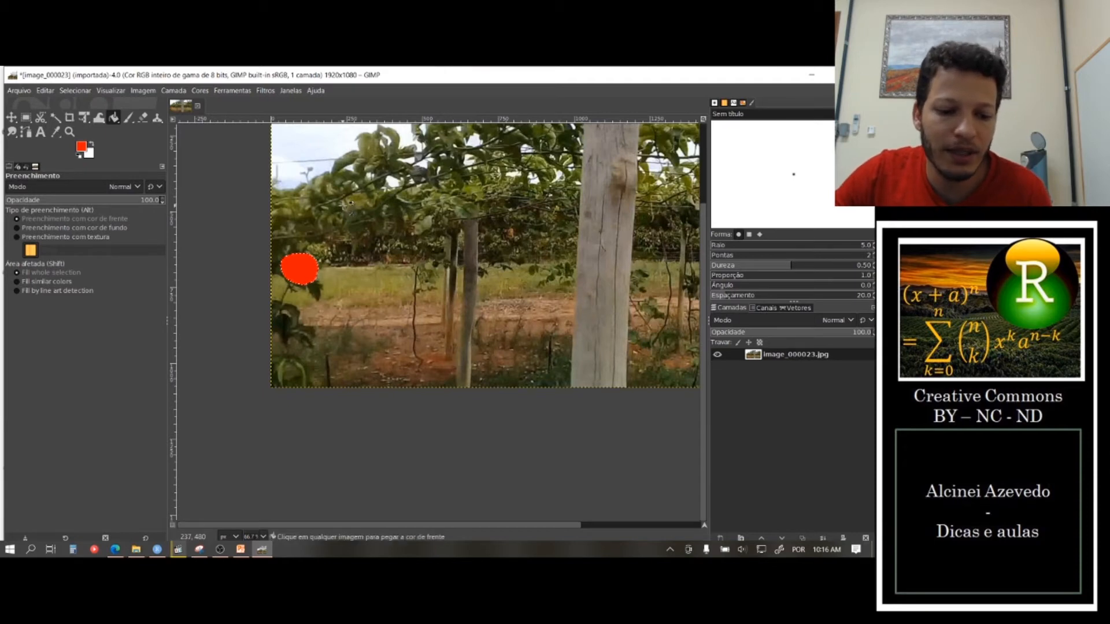
- Invert the selection so that it covers everything except the red fruit
{"action": "right_click", "coordinate": [307, 269]}
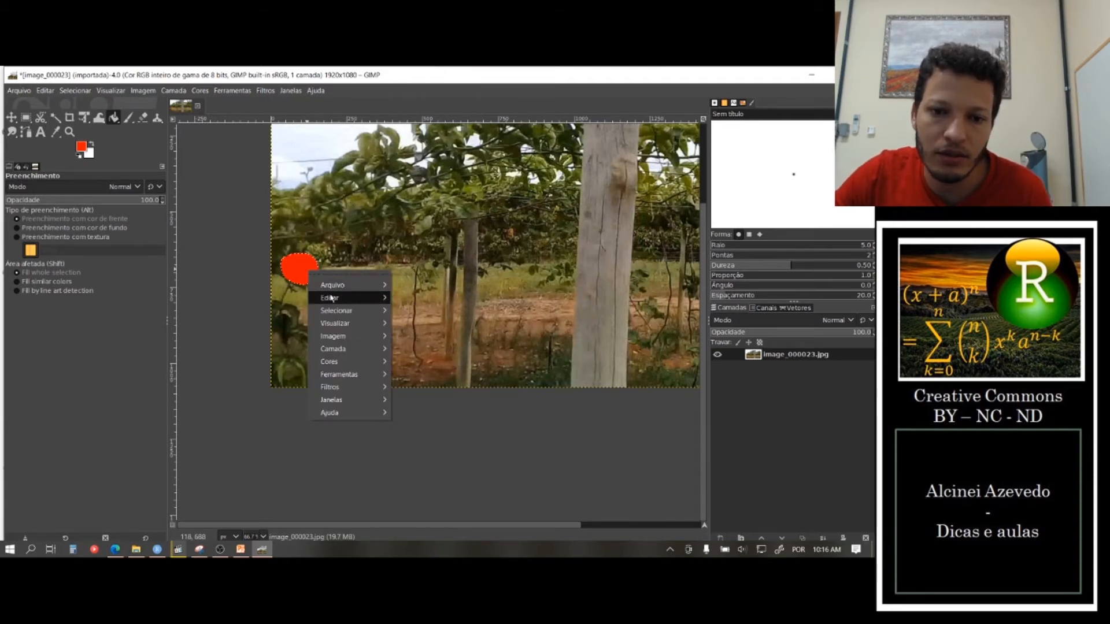
{"action": "mouse_move", "coordinate": [335, 311]}
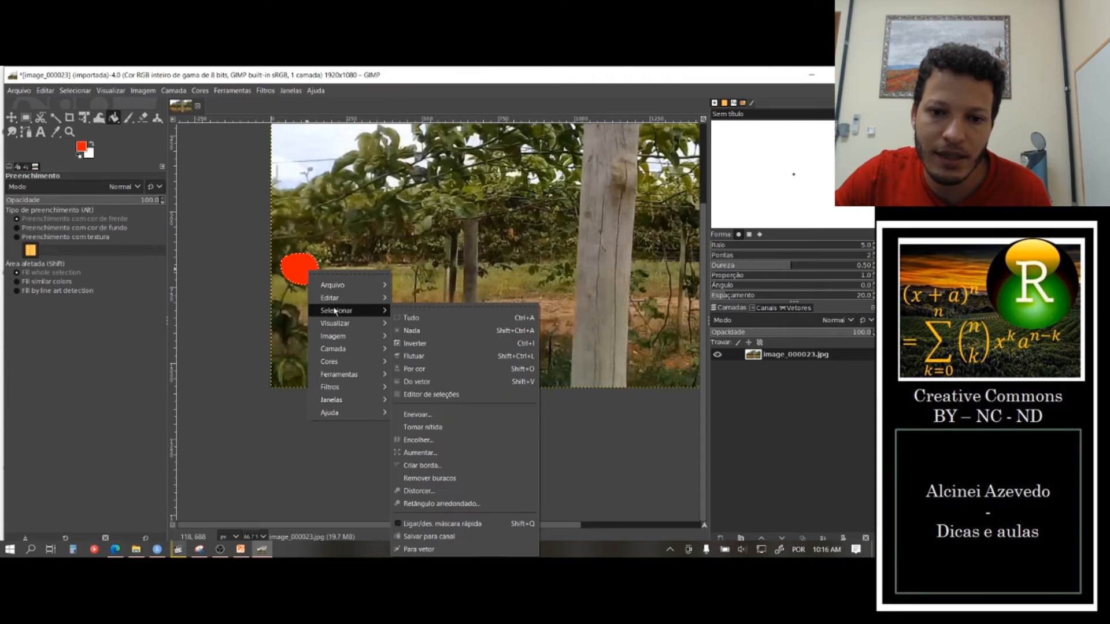
{"action": "left_click", "coordinate": [467, 343]}
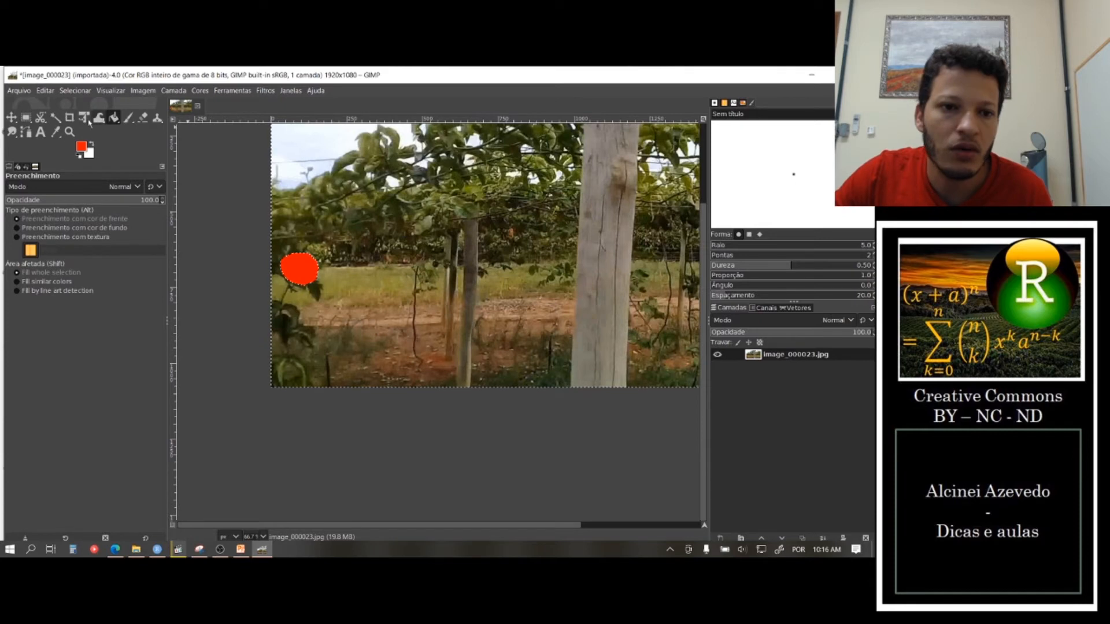
- Set the foreground colour to black (000000) and fill the selected background around the fruit with it
{"action": "left_click", "coordinate": [83, 148]}
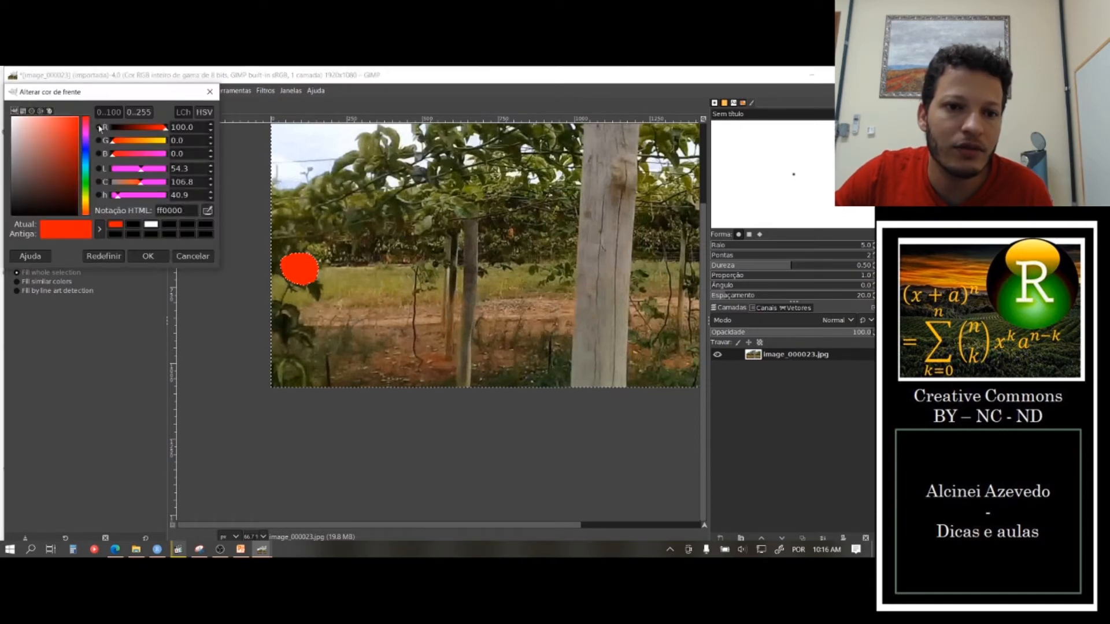
{"action": "left_click_drag", "start_coordinate": [167, 129], "coordinate": [105, 128]}
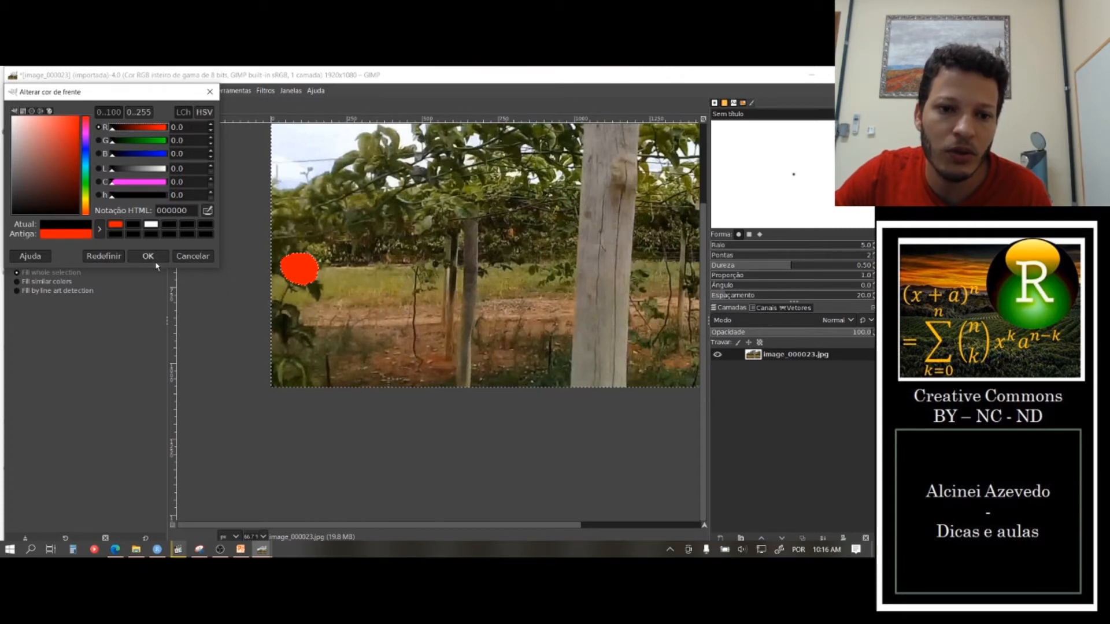
{"action": "left_click", "coordinate": [19, 213]}
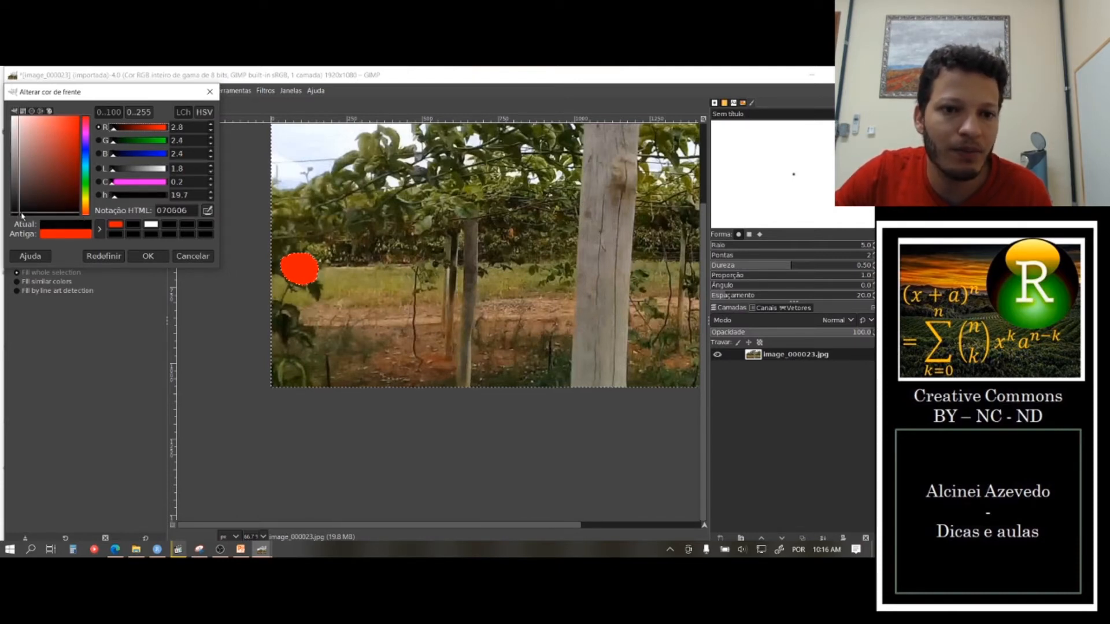
{"action": "left_click", "coordinate": [13, 217]}
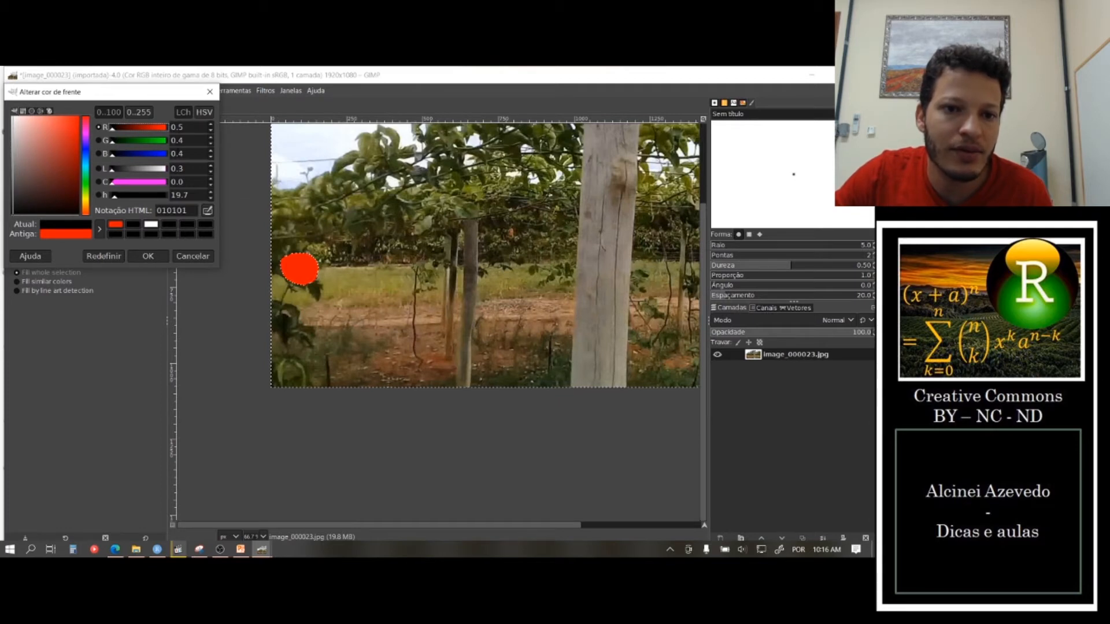
{"action": "left_click_drag", "start_coordinate": [112, 133], "coordinate": [101, 160]}
{"action": "left_click", "coordinate": [148, 256]}
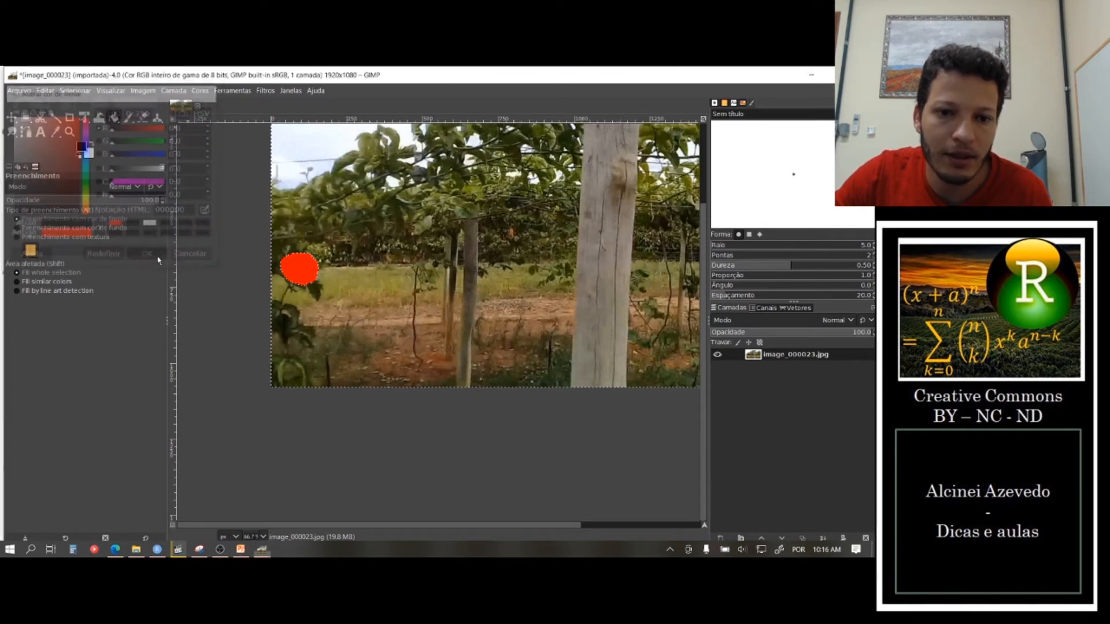
{"action": "left_click", "coordinate": [347, 176]}
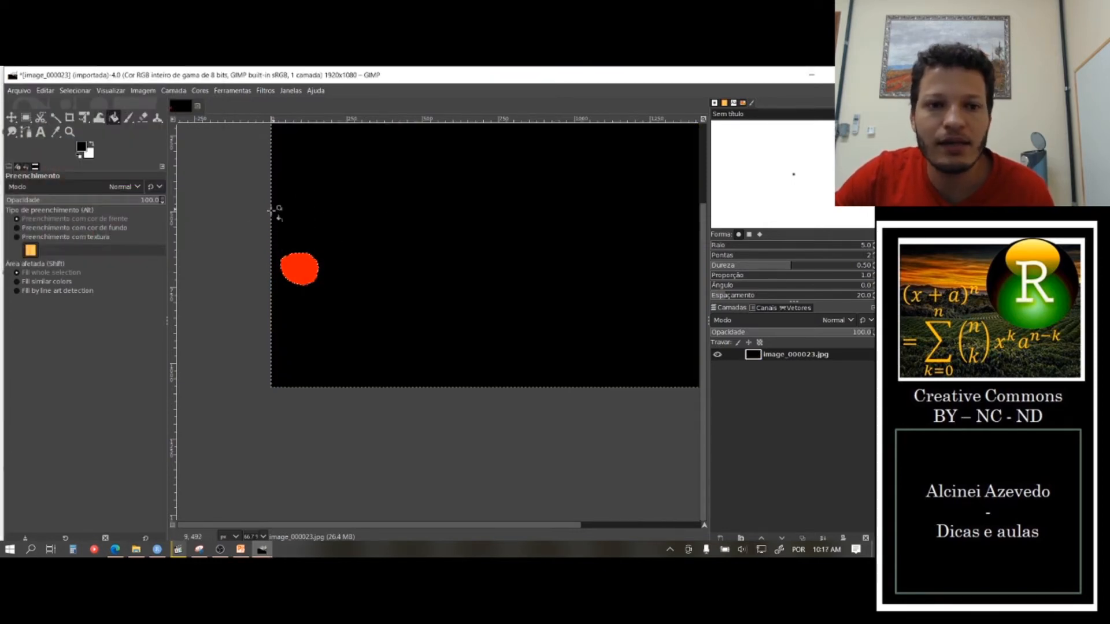
- Export the image as image_000023mask.jpg to the "Decomposição de imagens em fotos" folder at JPEG quality 90
{"action": "left_click", "coordinate": [16, 91]}
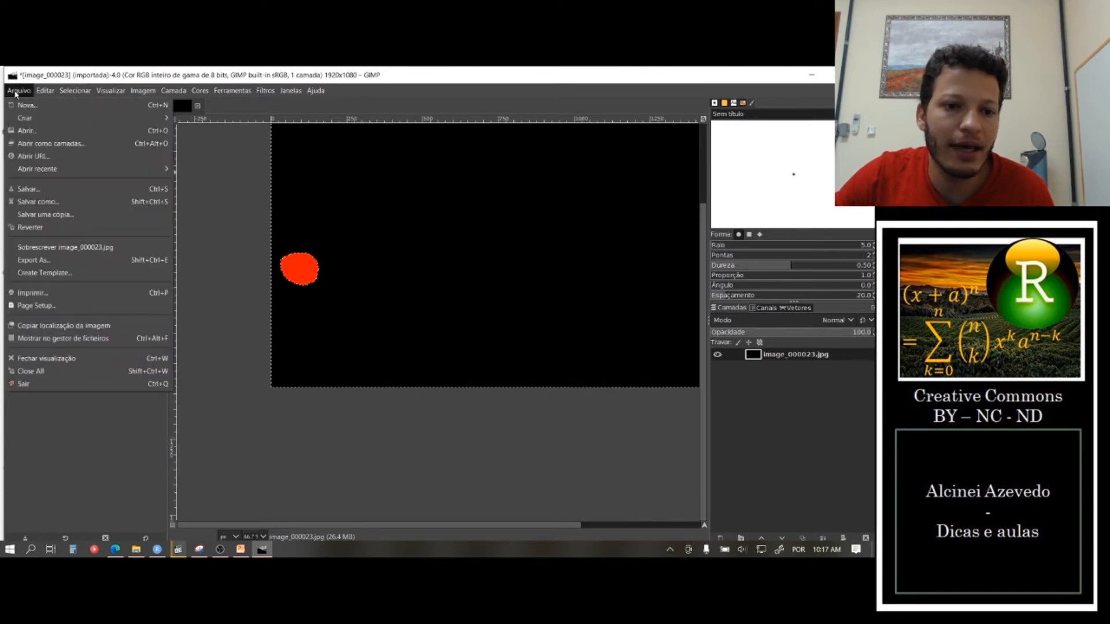
{"action": "left_click", "coordinate": [58, 261]}
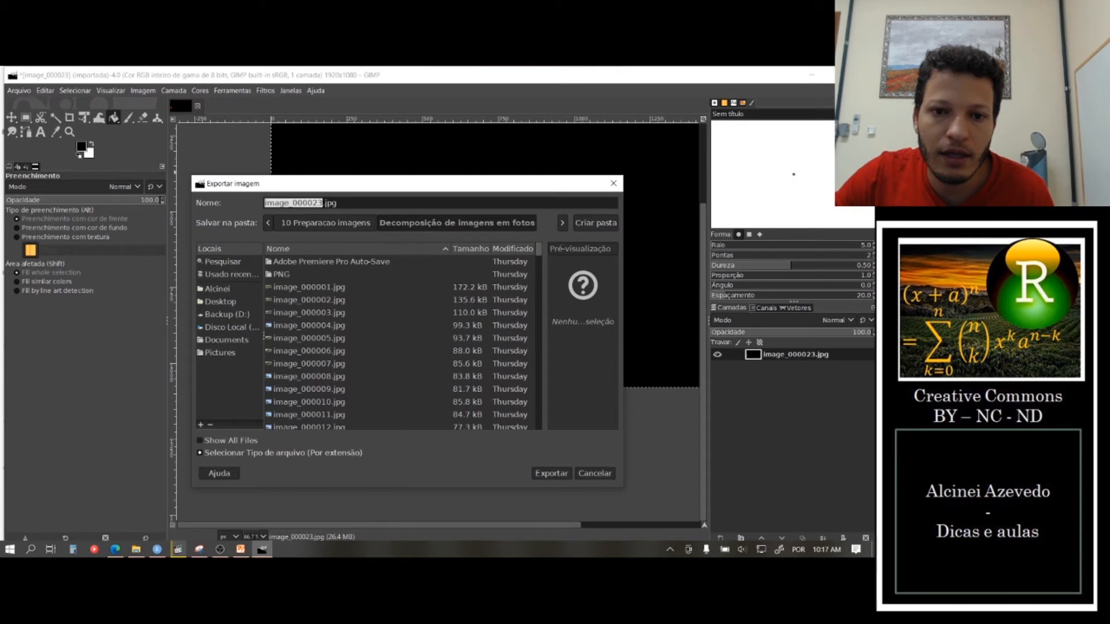
{"action": "left_click", "coordinate": [323, 203]}
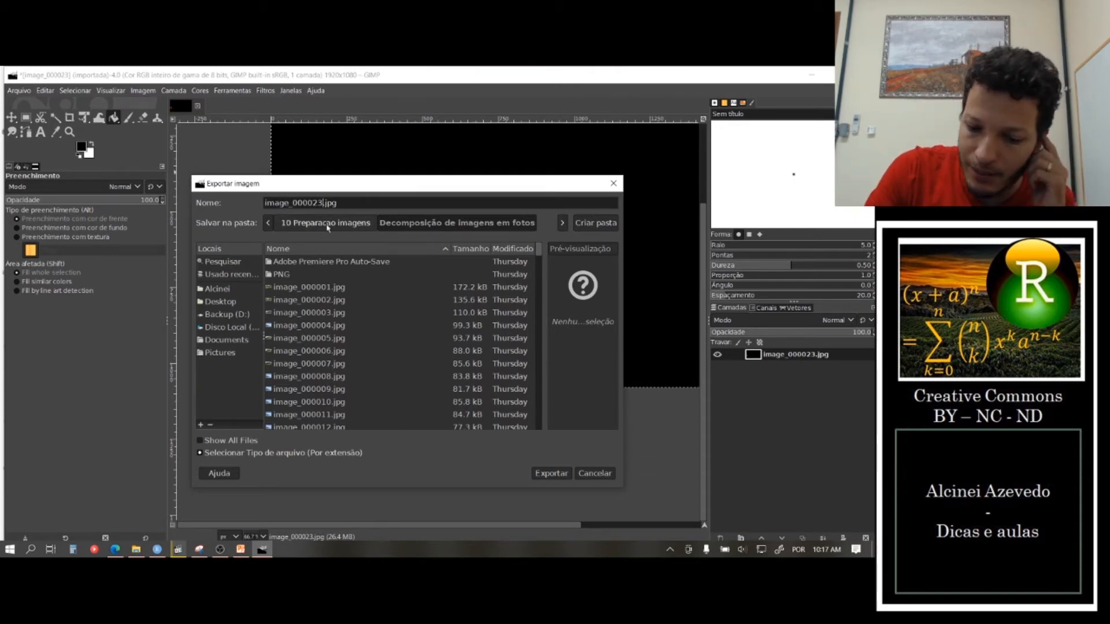
{"action": "type", "text": "maks"}
{"action": "scroll", "coordinate": [327, 227], "scroll_direction": "up", "scroll_amount": 1}
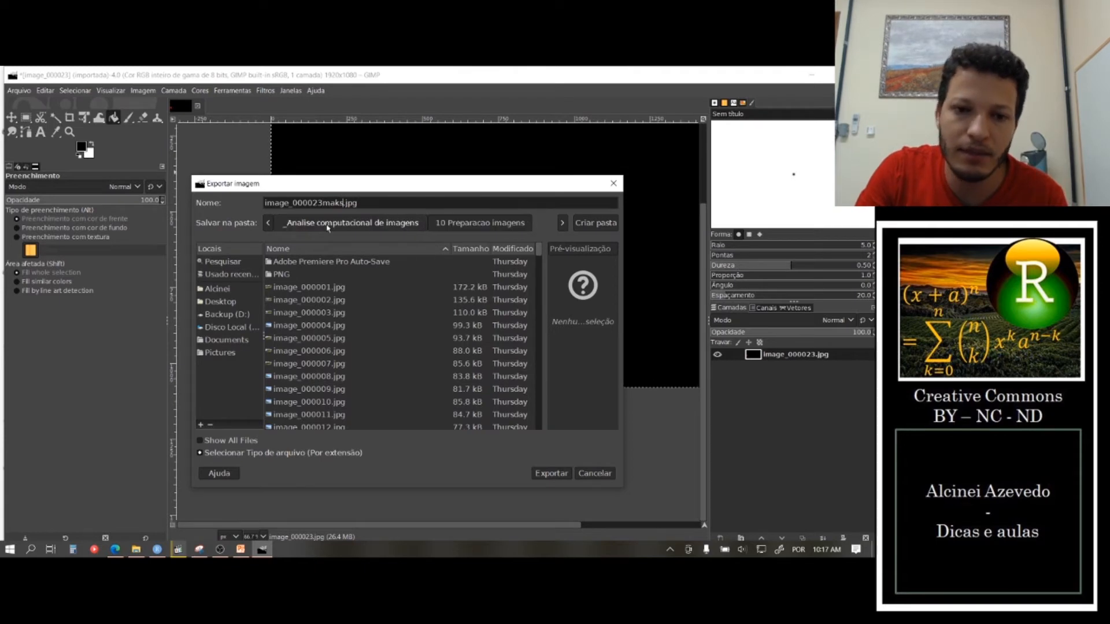
{"action": "key", "text": "BackSpace"}
{"action": "key", "text": "BackSpace"}
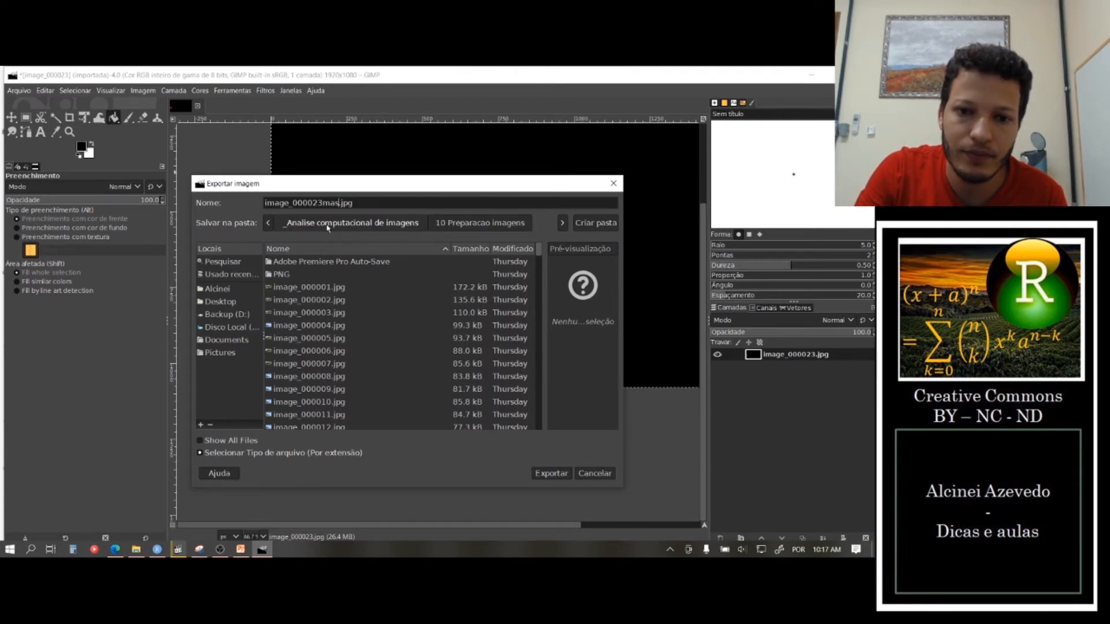
{"action": "type", "text": "sk"}
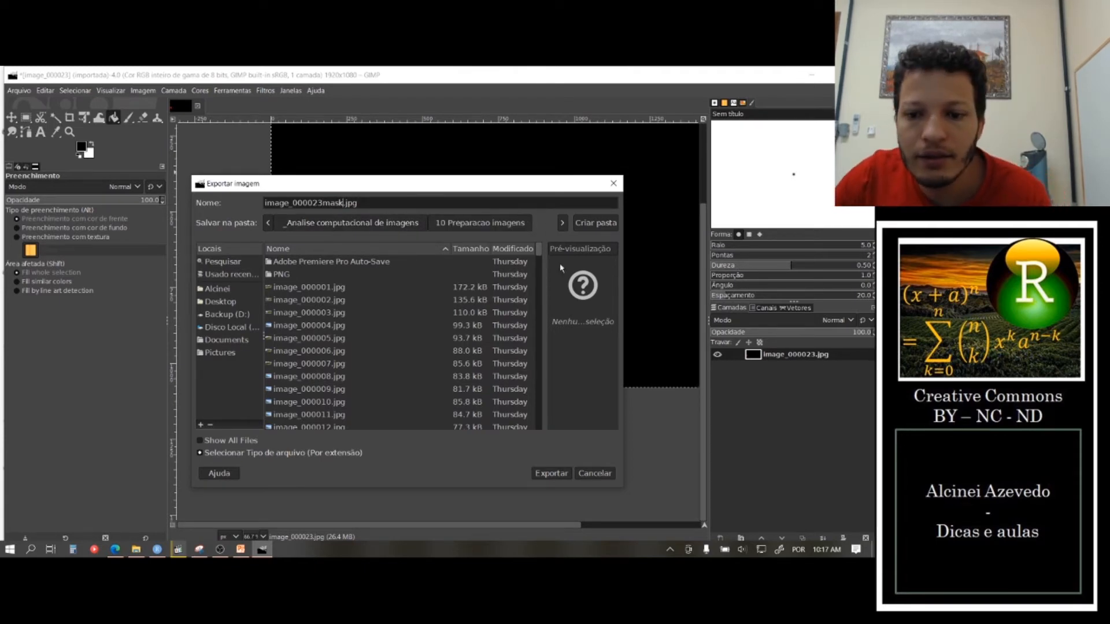
{"action": "left_click", "coordinate": [559, 474]}
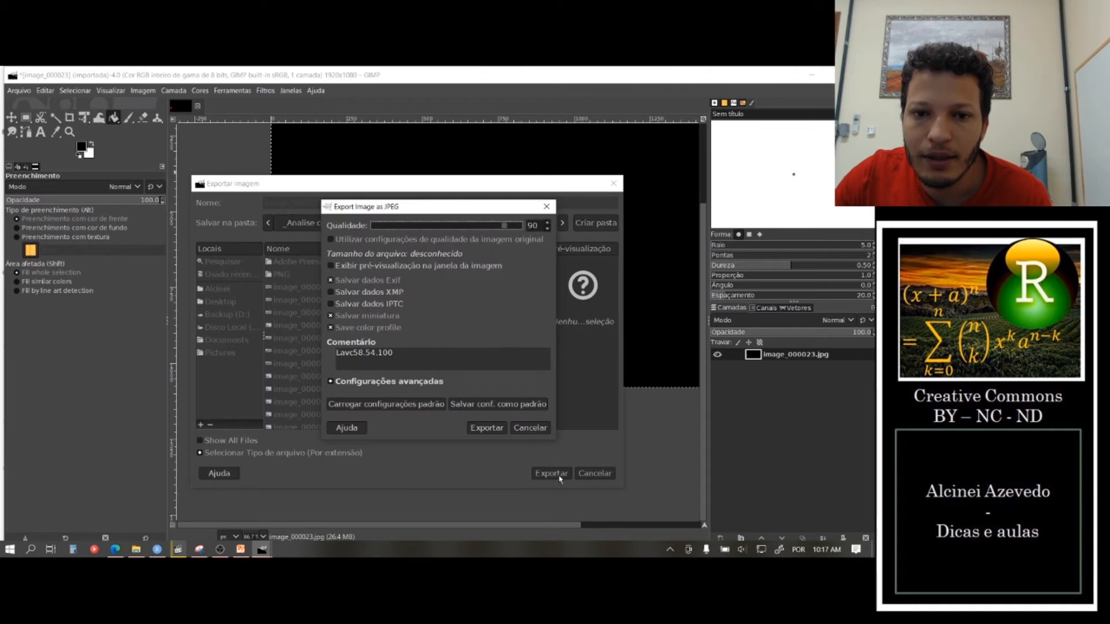
{"action": "left_click", "coordinate": [487, 428]}
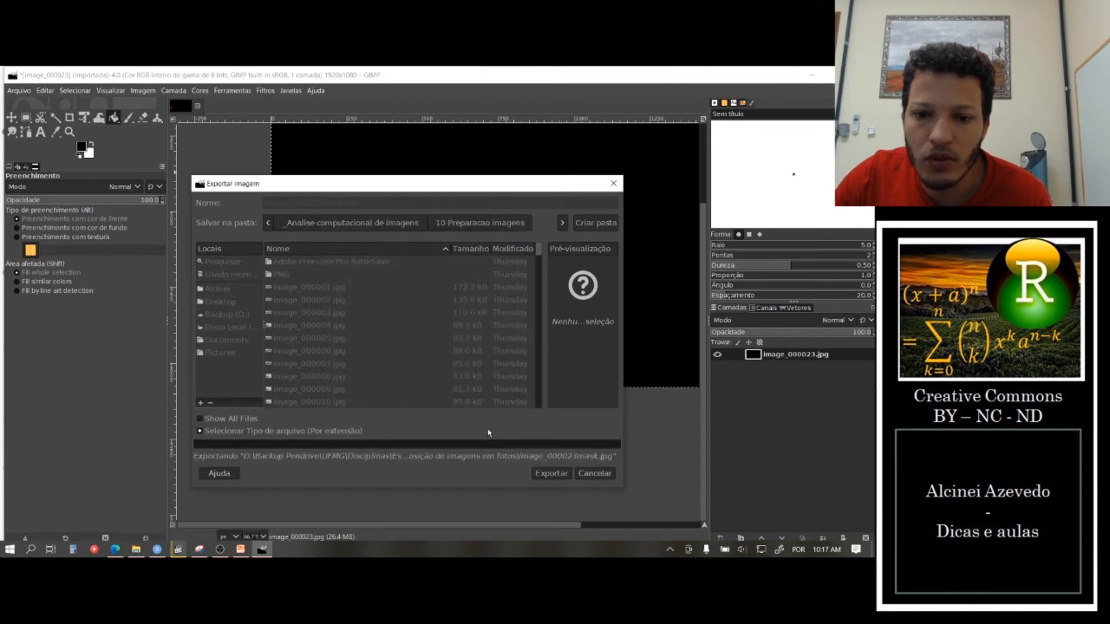
- Switch to File Explorer, open image_000023mask.jpg in FastStone Image Viewer and compare it with the original image_000023.jpg
{"action": "left_click", "coordinate": [136, 549]}
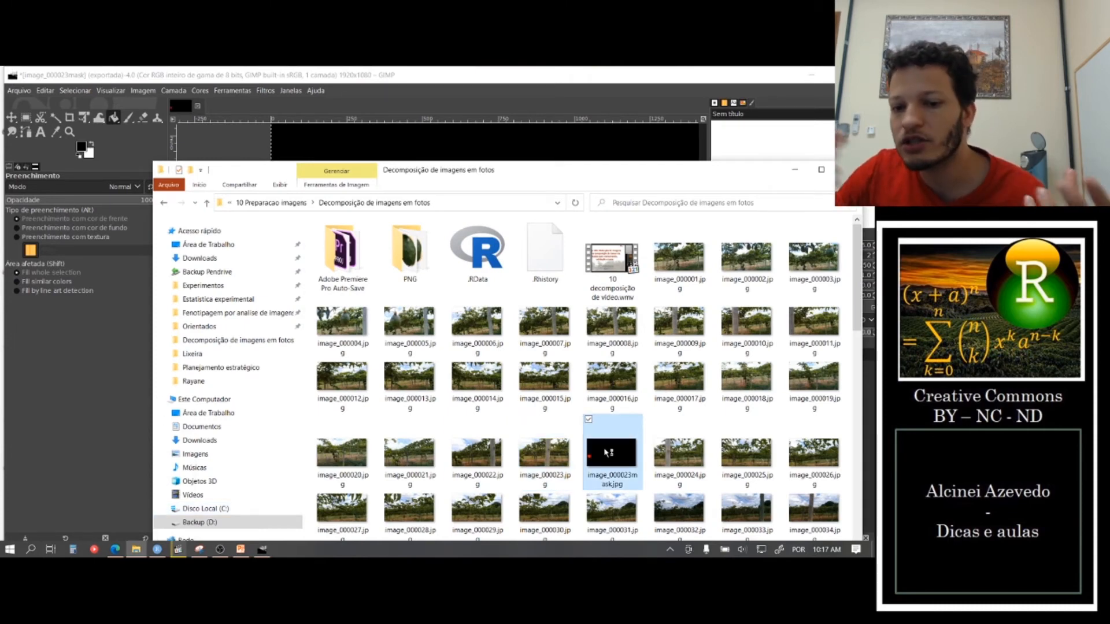
{"action": "double_click", "coordinate": [608, 452]}
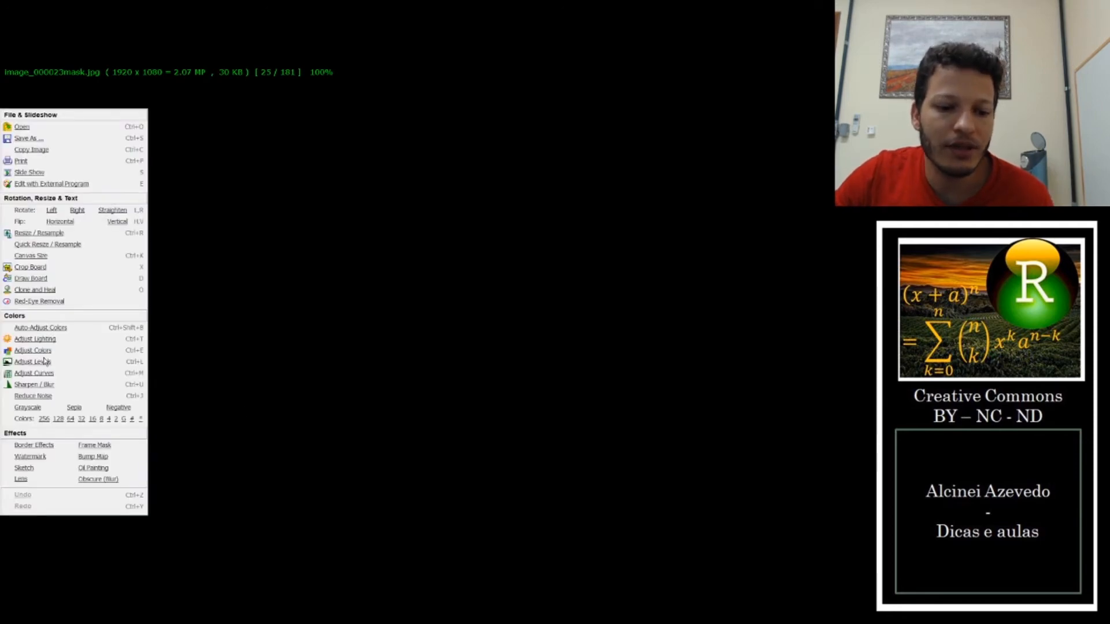
{"action": "key", "text": "Escape"}
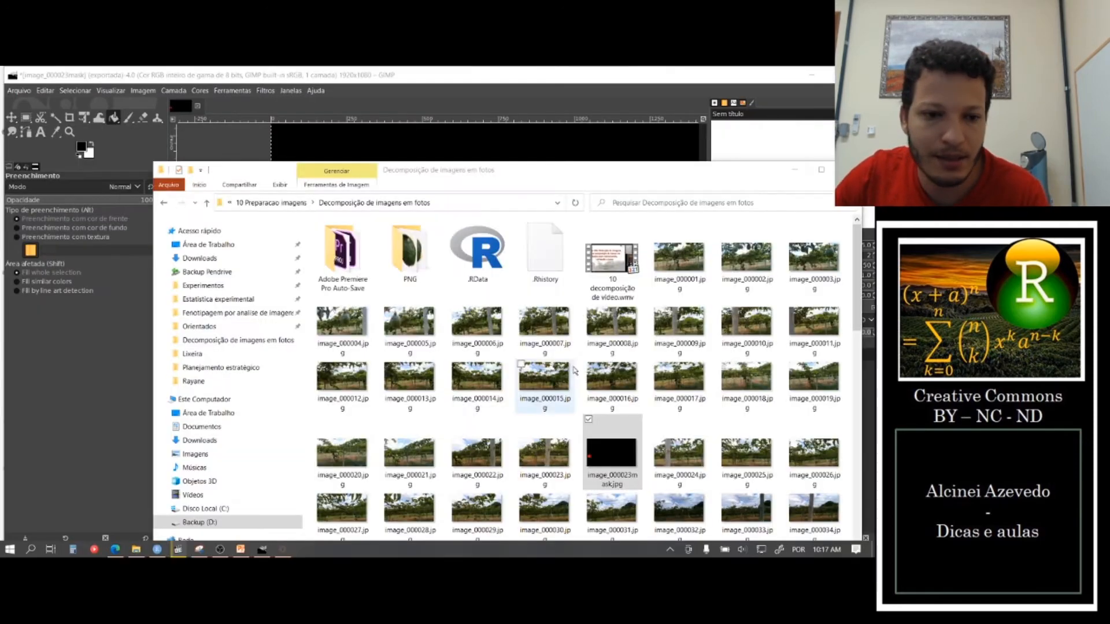
{"action": "right_click", "coordinate": [568, 386]}
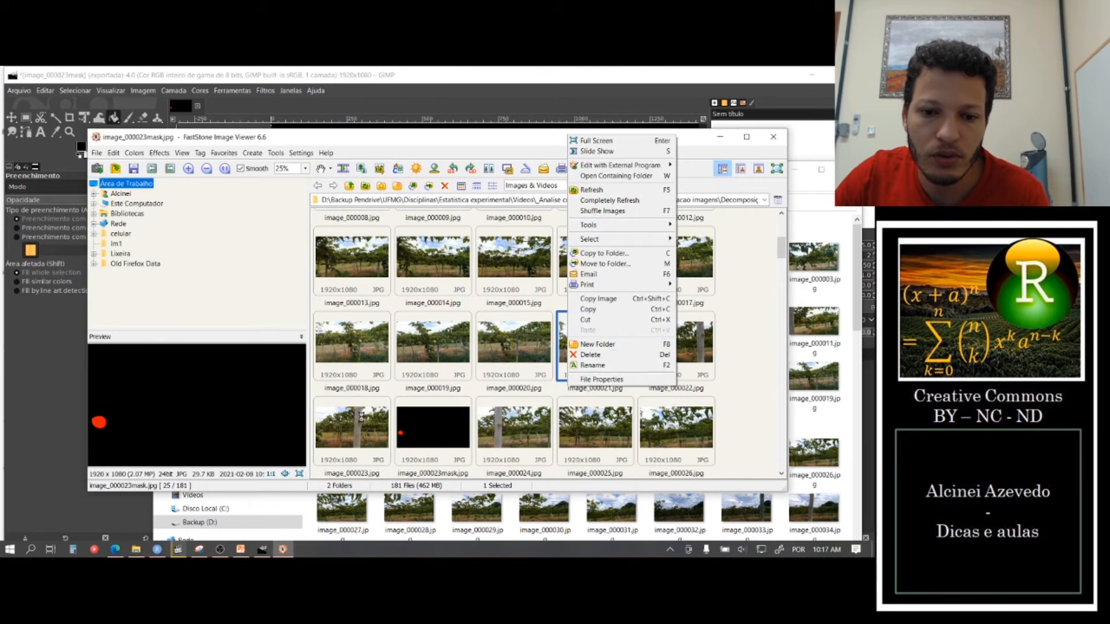
{"action": "left_click", "coordinate": [361, 425]}
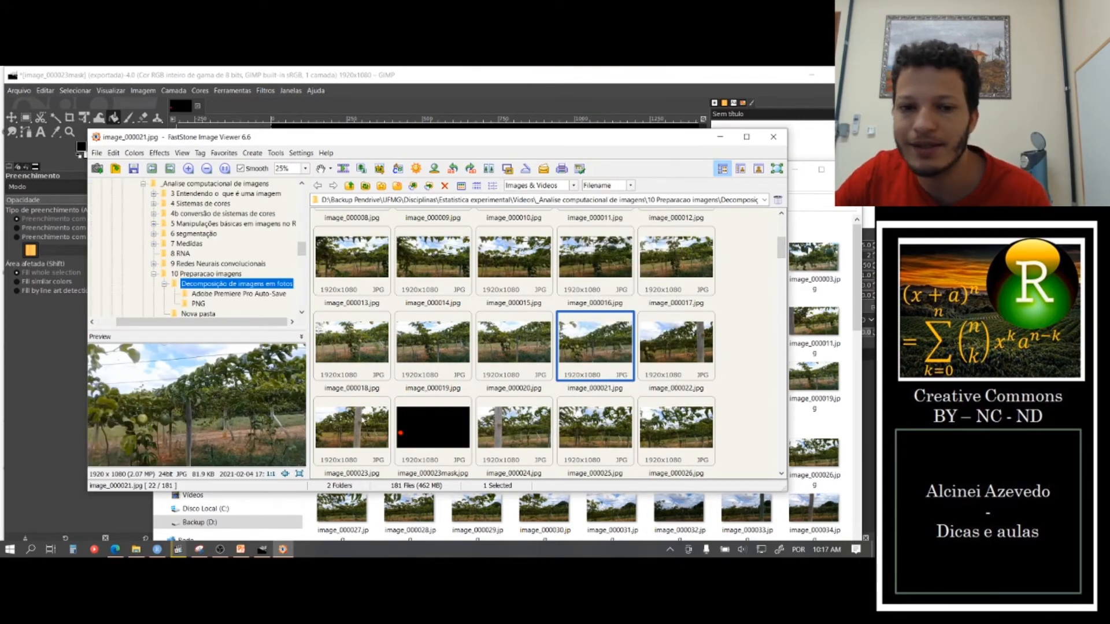
{"action": "left_click", "coordinate": [361, 427]}
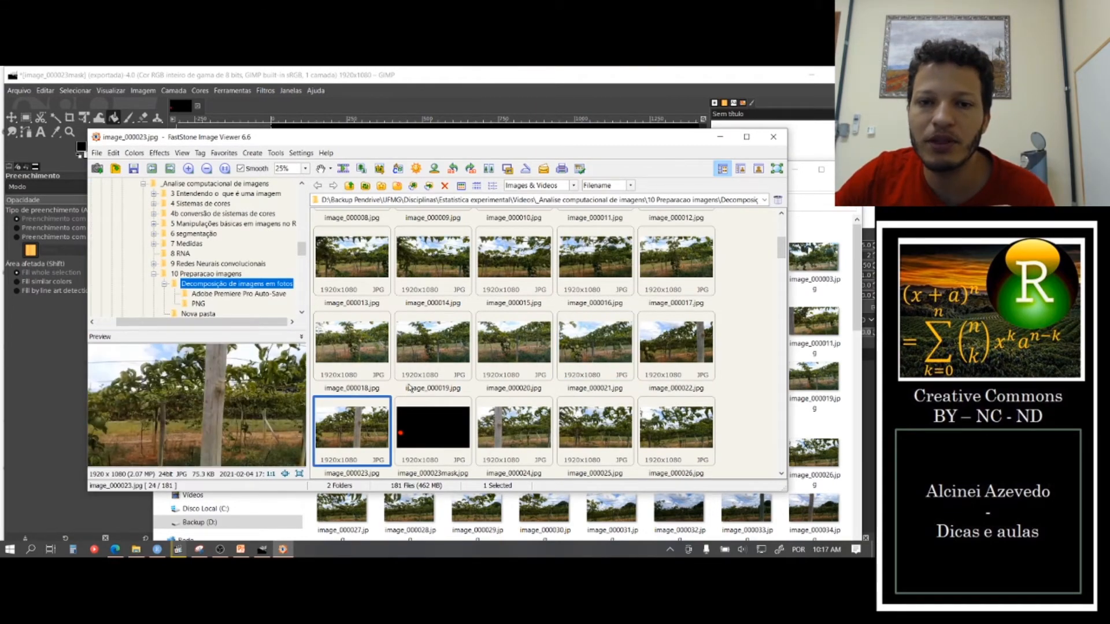
- Switch back to GIMP and close the exported mask image, discarding its unsaved changes
{"action": "left_click", "coordinate": [509, 74]}
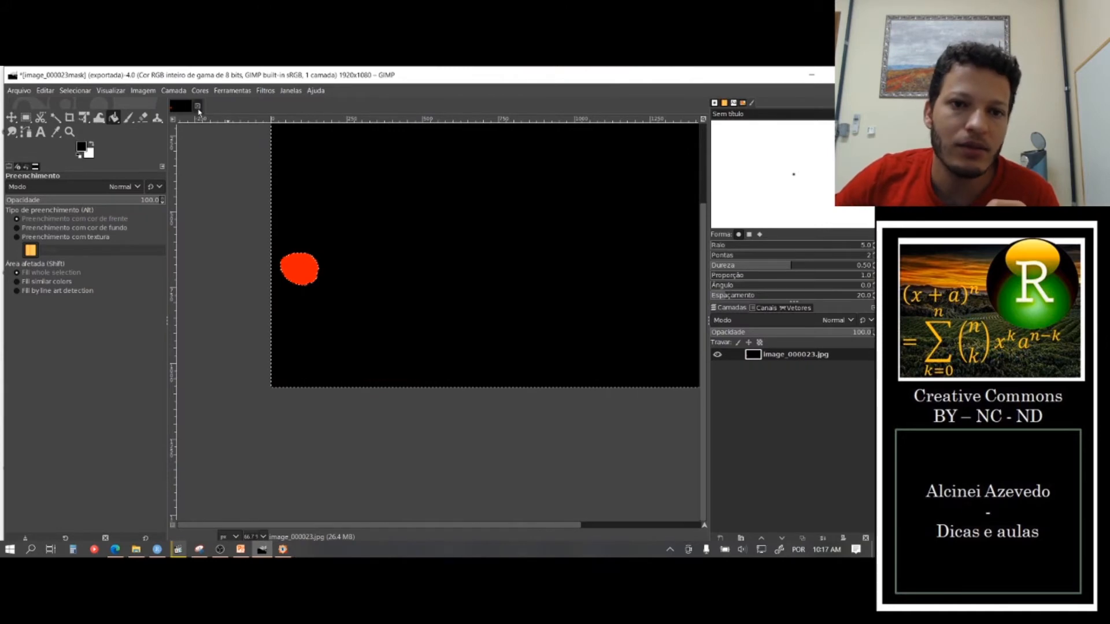
{"action": "left_click", "coordinate": [197, 107]}
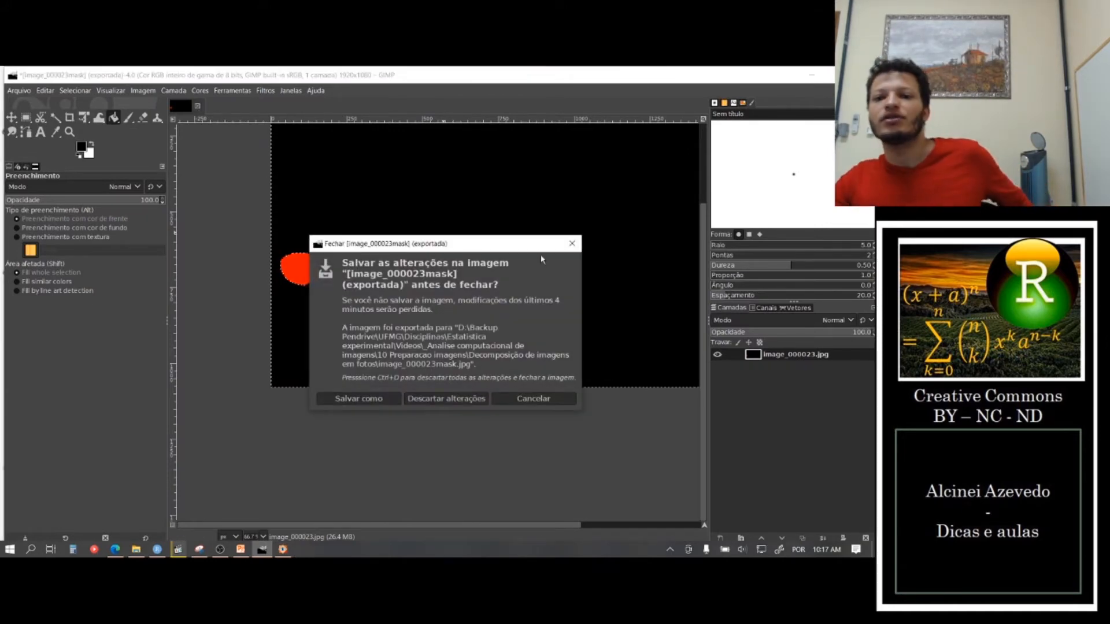
{"action": "left_click", "coordinate": [572, 244]}
{"action": "left_click", "coordinate": [197, 108]}
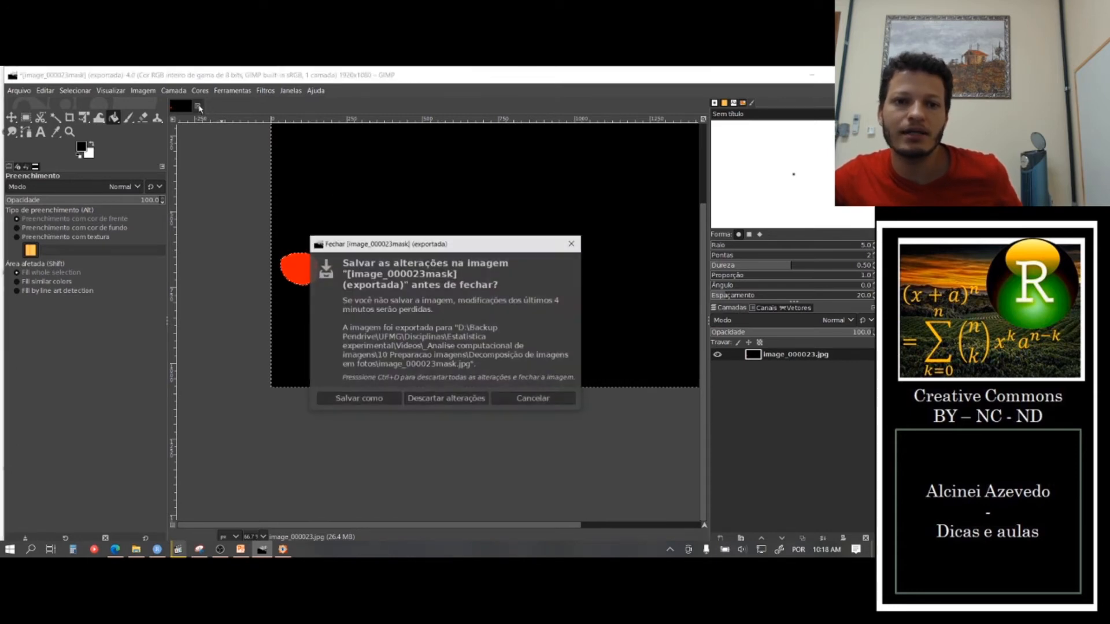
{"action": "left_click", "coordinate": [571, 243]}
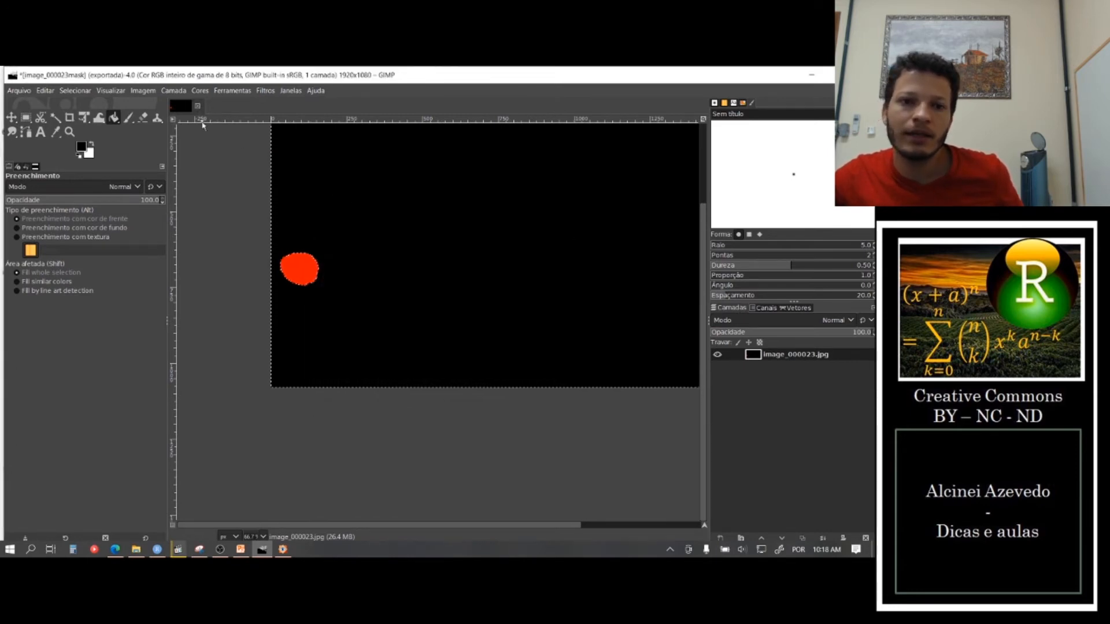
{"action": "left_click", "coordinate": [197, 108]}
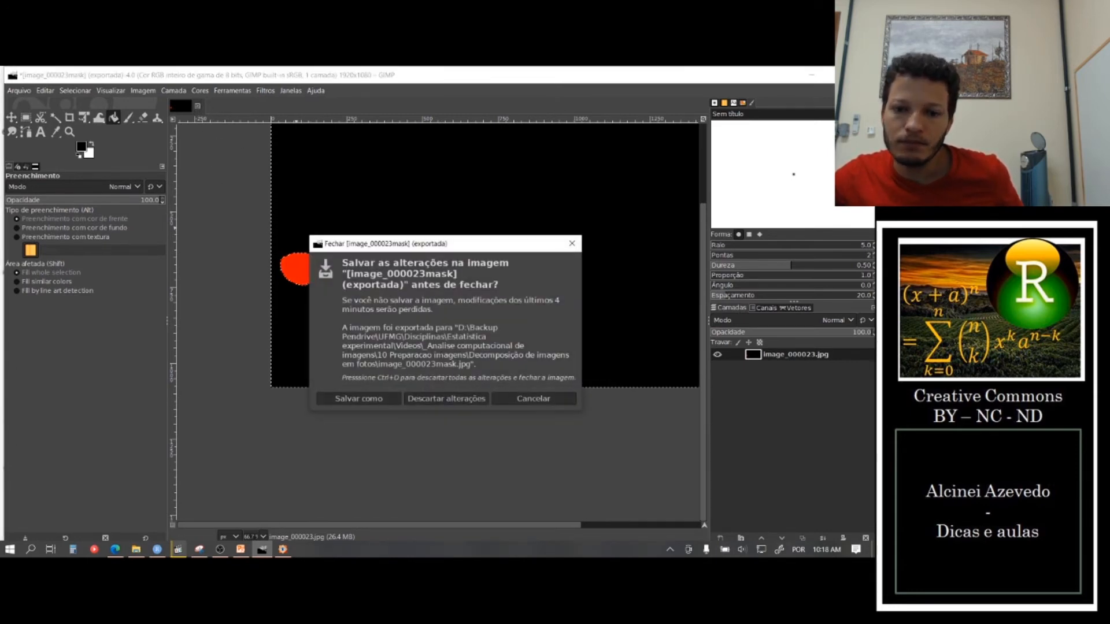
{"action": "left_click", "coordinate": [445, 404]}
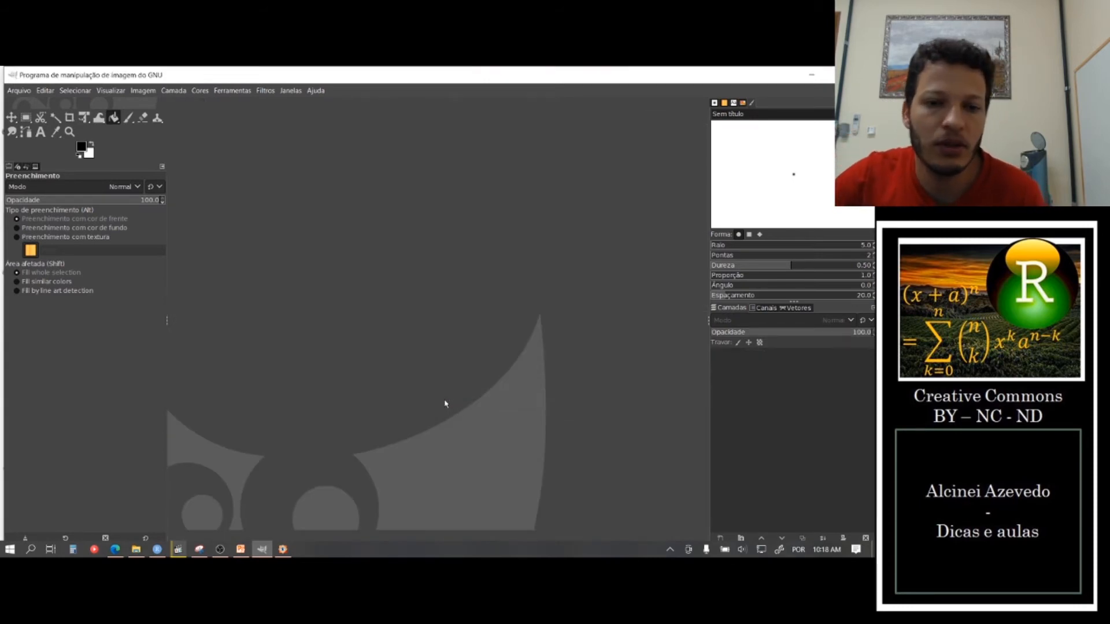
- Close FastStone Image Viewer, switch to File Explorer and reopen the original image_000023.jpg in GIMP with the fruit in view
{"action": "key", "text": "alt+Tab"}
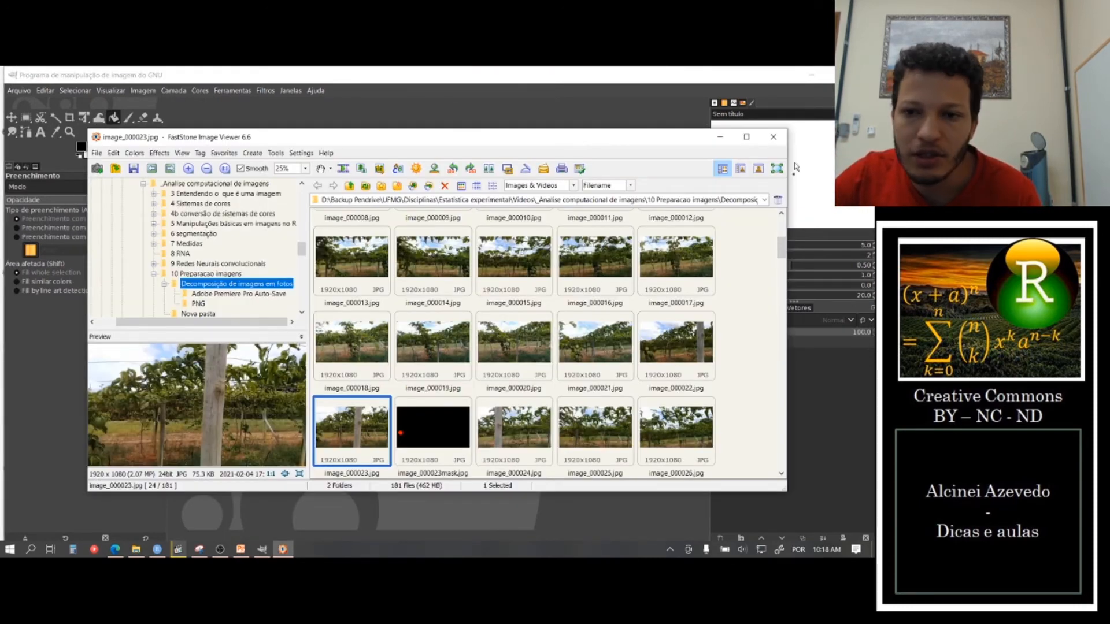
{"action": "left_click", "coordinate": [773, 136]}
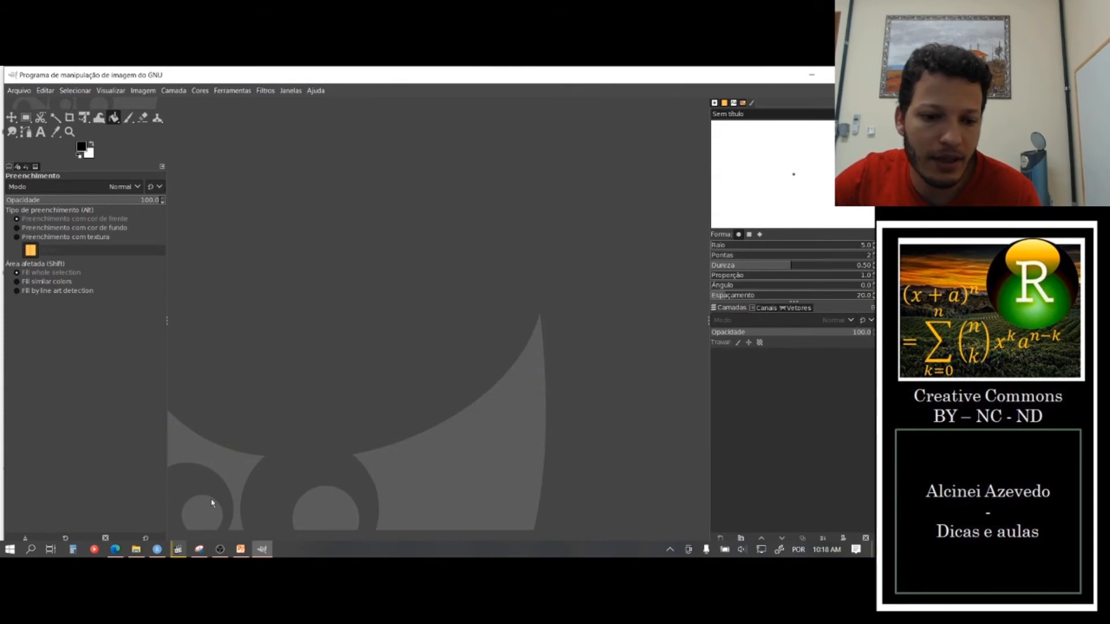
{"action": "left_click", "coordinate": [136, 549]}
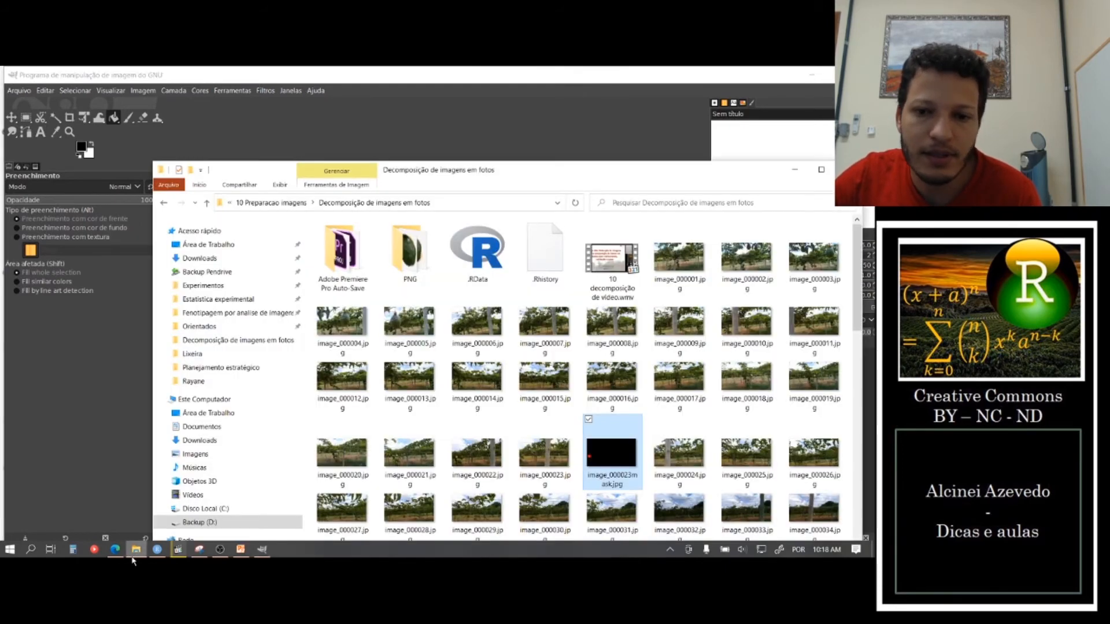
{"action": "left_click", "coordinate": [537, 453]}
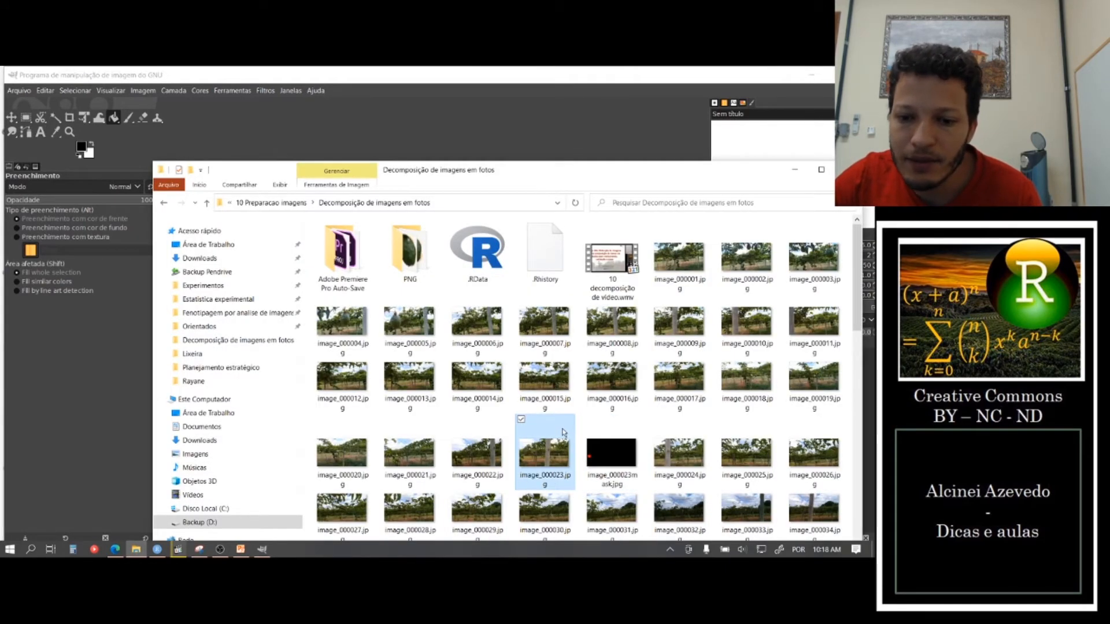
{"action": "left_click_drag", "start_coordinate": [543, 452], "coordinate": [455, 66]}
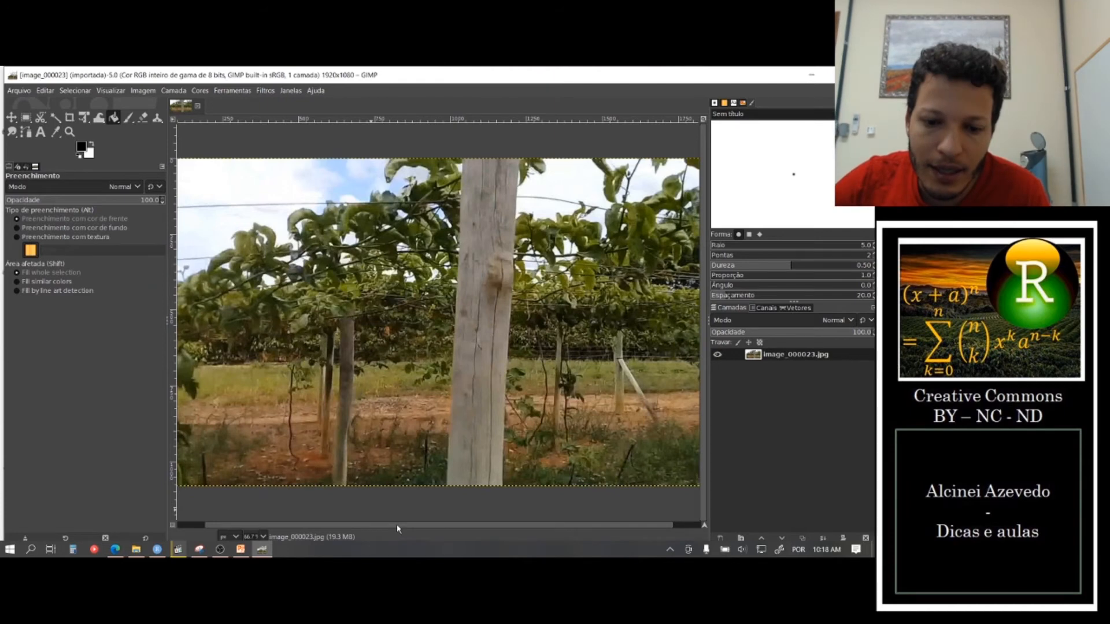
{"action": "left_click_drag", "start_coordinate": [396, 525], "coordinate": [315, 526]}
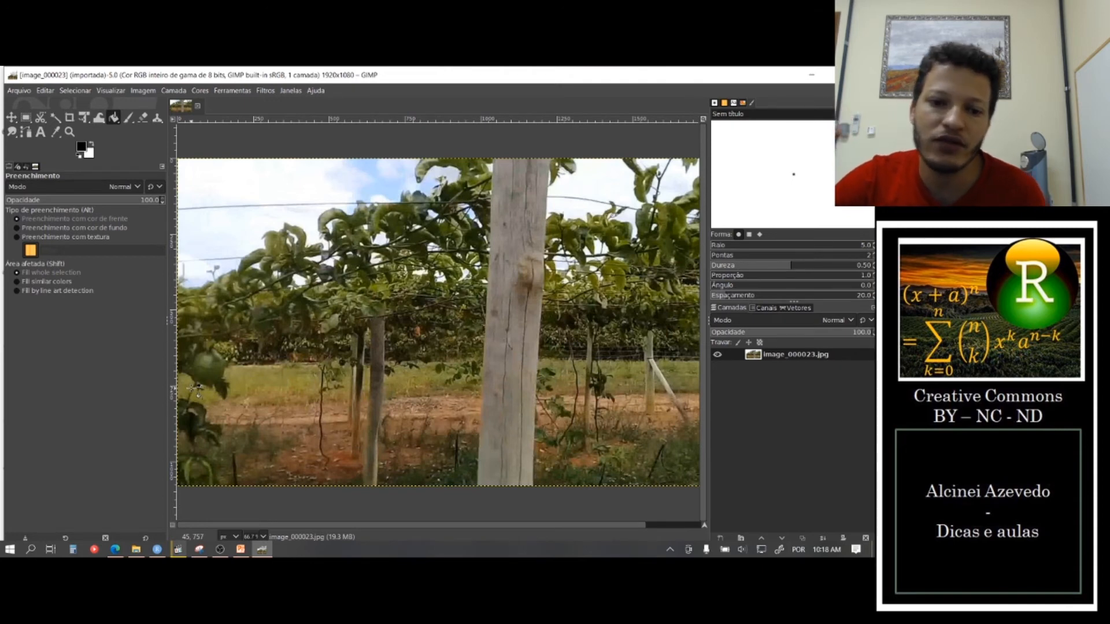
- Trace a path with closely spaced anchor points around the green fruit's outline and create a selection from it
{"action": "key", "text": "ctrl"}
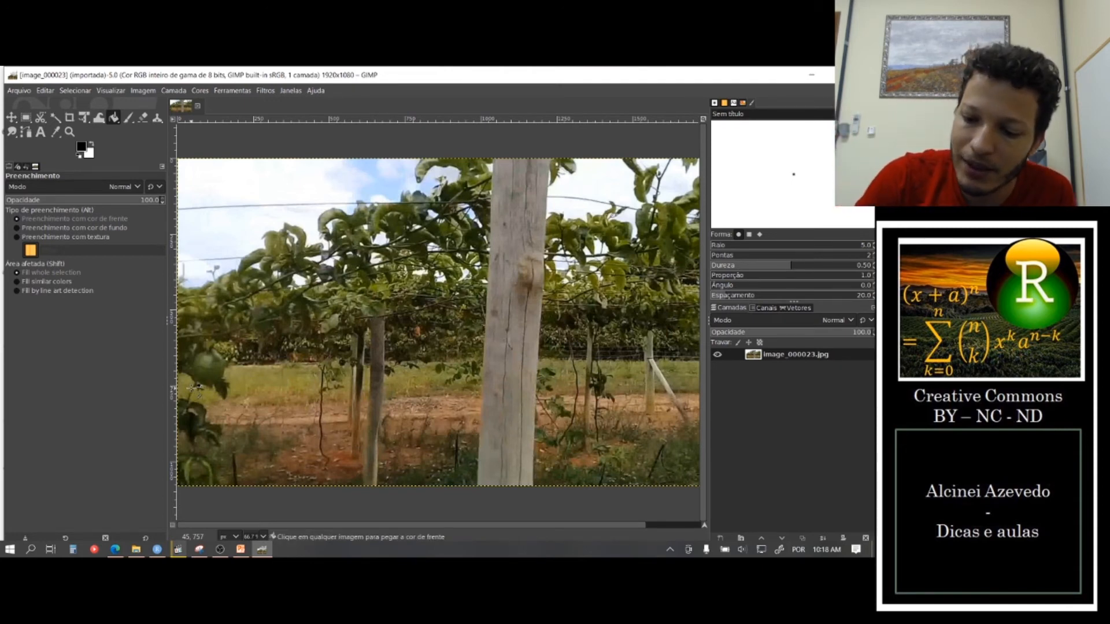
{"action": "scroll", "coordinate": [345, 336], "scroll_direction": "up", "scroll_amount": 2, "text": "ctrl"}
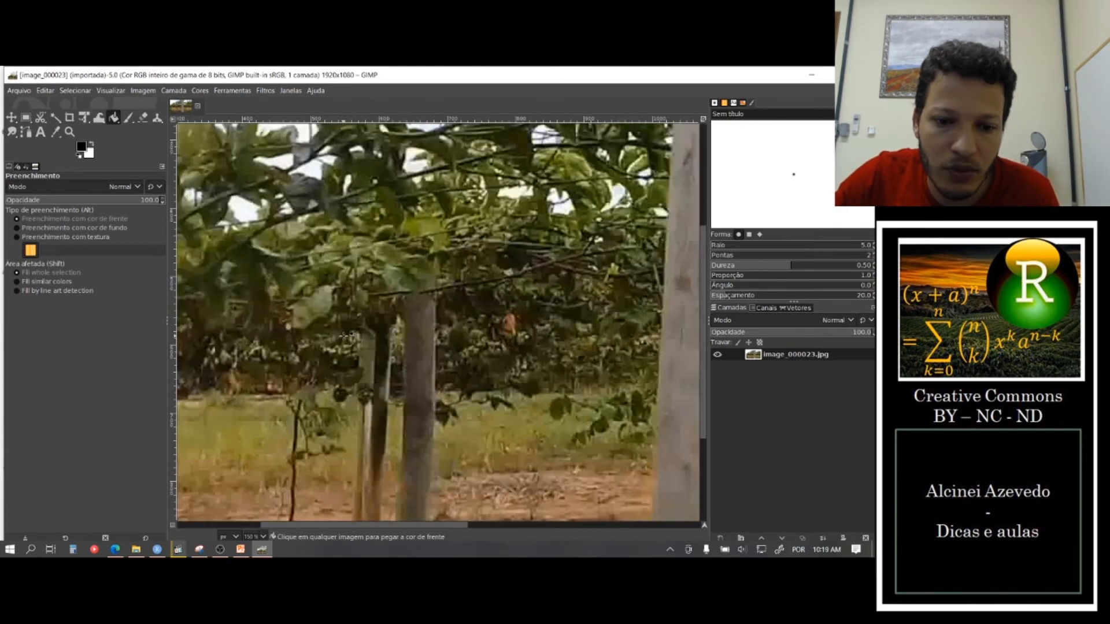
{"action": "scroll", "coordinate": [346, 336], "scroll_direction": "up", "scroll_amount": 1, "text": "ctrl"}
{"action": "left_click_drag", "start_coordinate": [389, 525], "coordinate": [229, 525]}
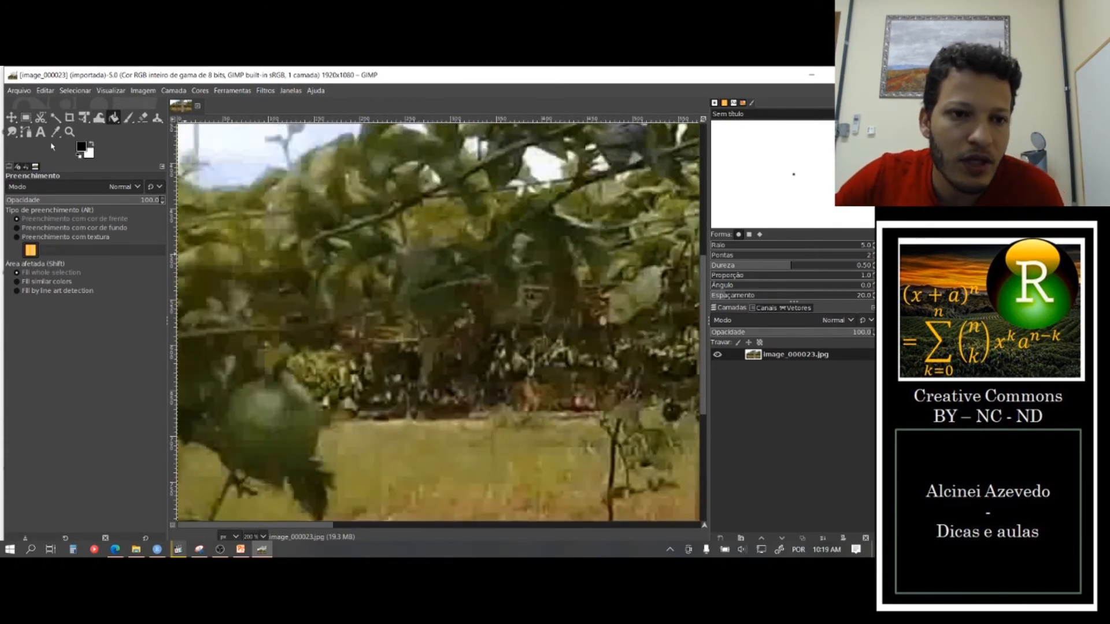
{"action": "left_click", "coordinate": [28, 136]}
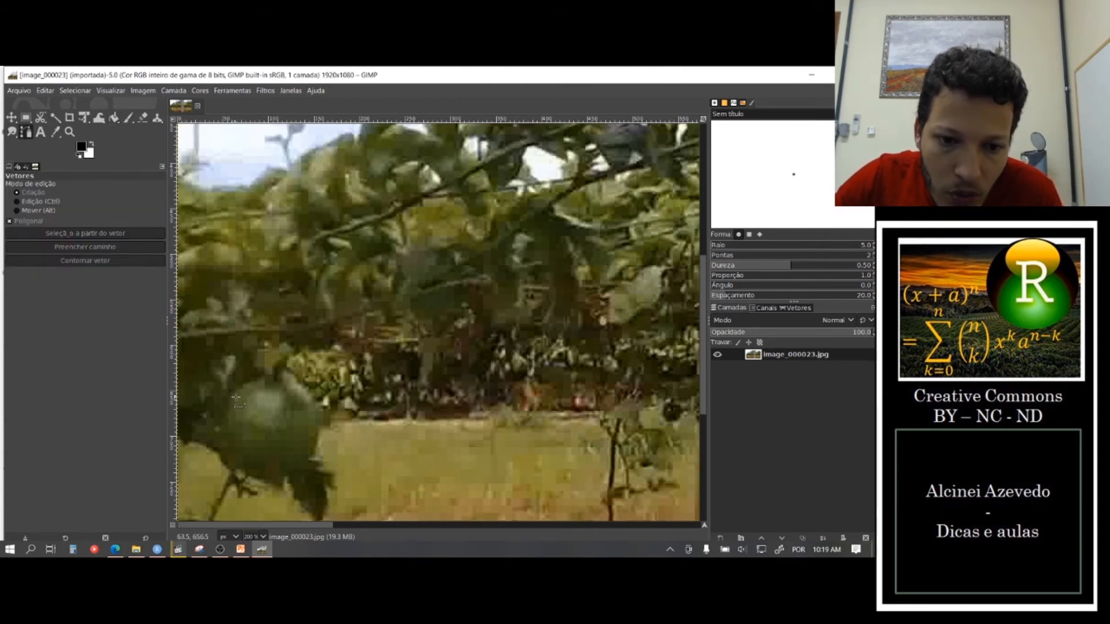
{"action": "left_click", "coordinate": [286, 370]}
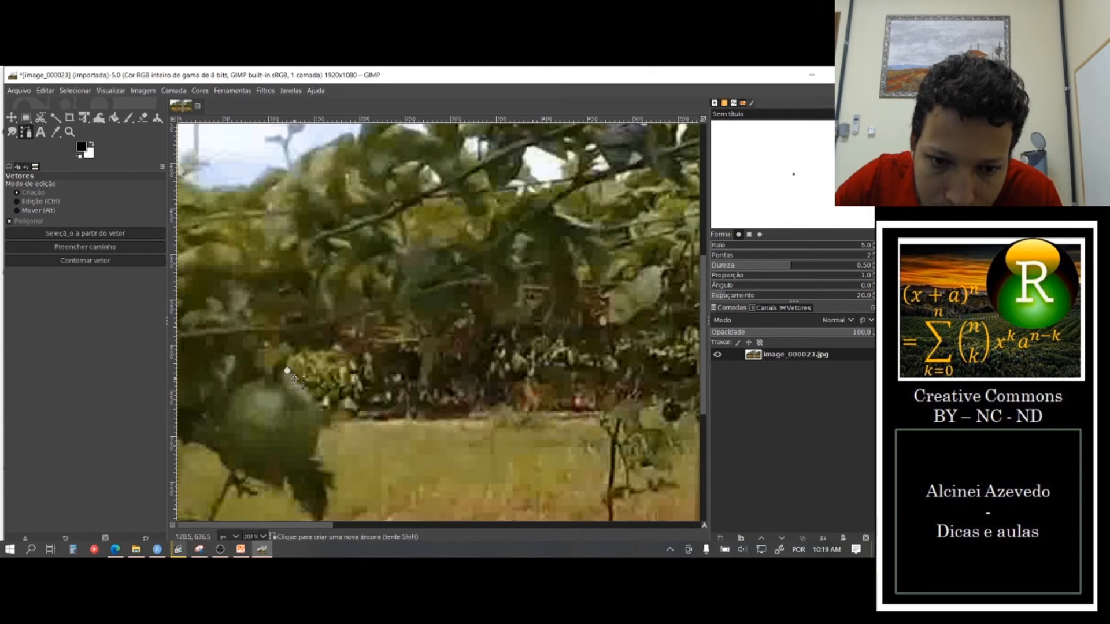
{"action": "left_click", "coordinate": [295, 379]}
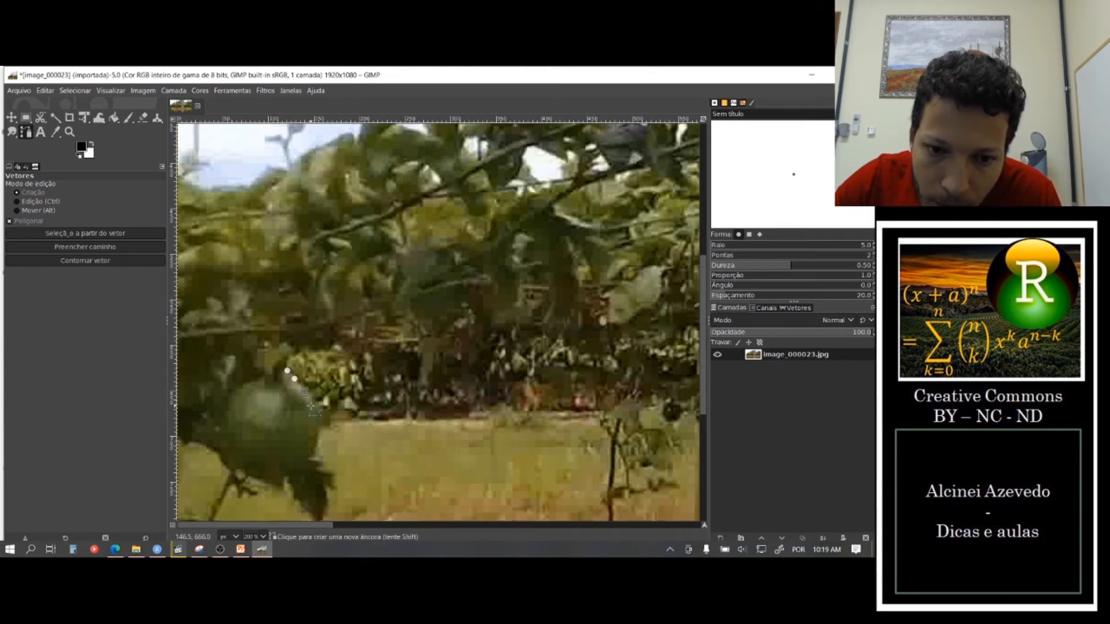
{"action": "left_click", "coordinate": [304, 393]}
{"action": "left_click", "coordinate": [311, 400]}
{"action": "left_click", "coordinate": [316, 413]}
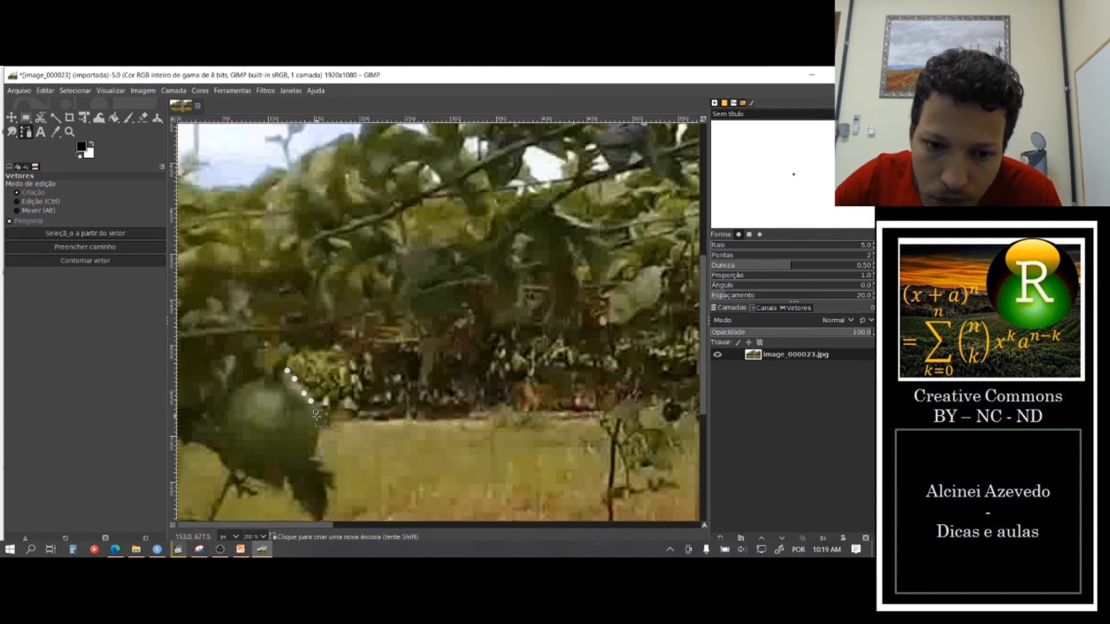
{"action": "left_click", "coordinate": [317, 419]}
{"action": "left_click", "coordinate": [317, 431]}
{"action": "left_click", "coordinate": [318, 438]}
{"action": "left_click", "coordinate": [315, 448]}
{"action": "left_click", "coordinate": [312, 457]}
{"action": "left_click", "coordinate": [302, 464]}
{"action": "left_click", "coordinate": [293, 471]}
{"action": "left_click", "coordinate": [281, 477]}
{"action": "left_click", "coordinate": [264, 478]}
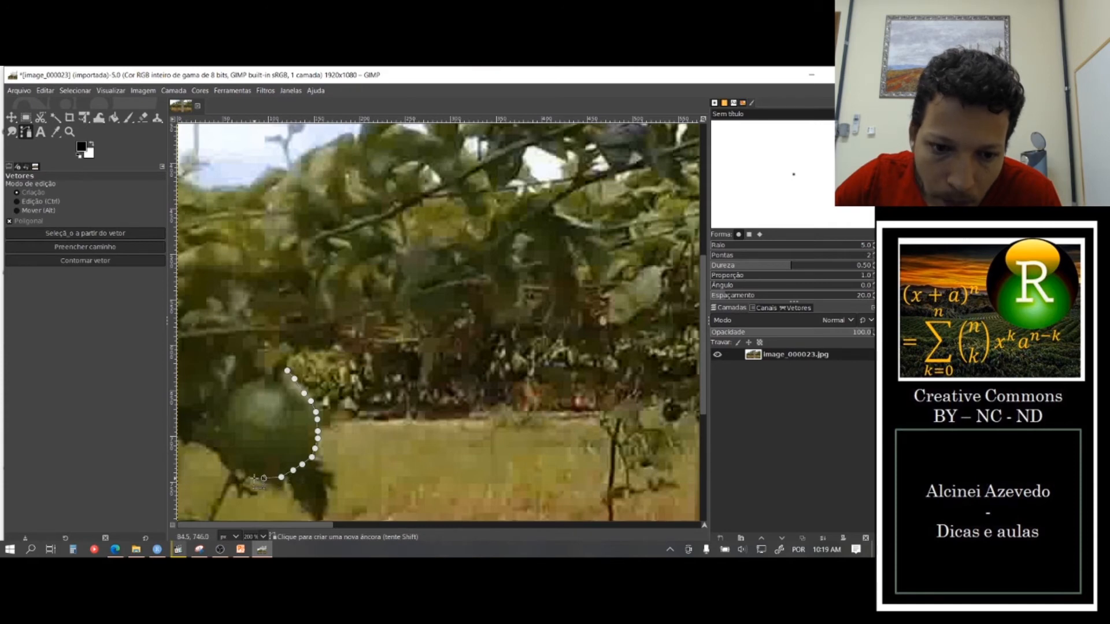
{"action": "left_click", "coordinate": [249, 476]}
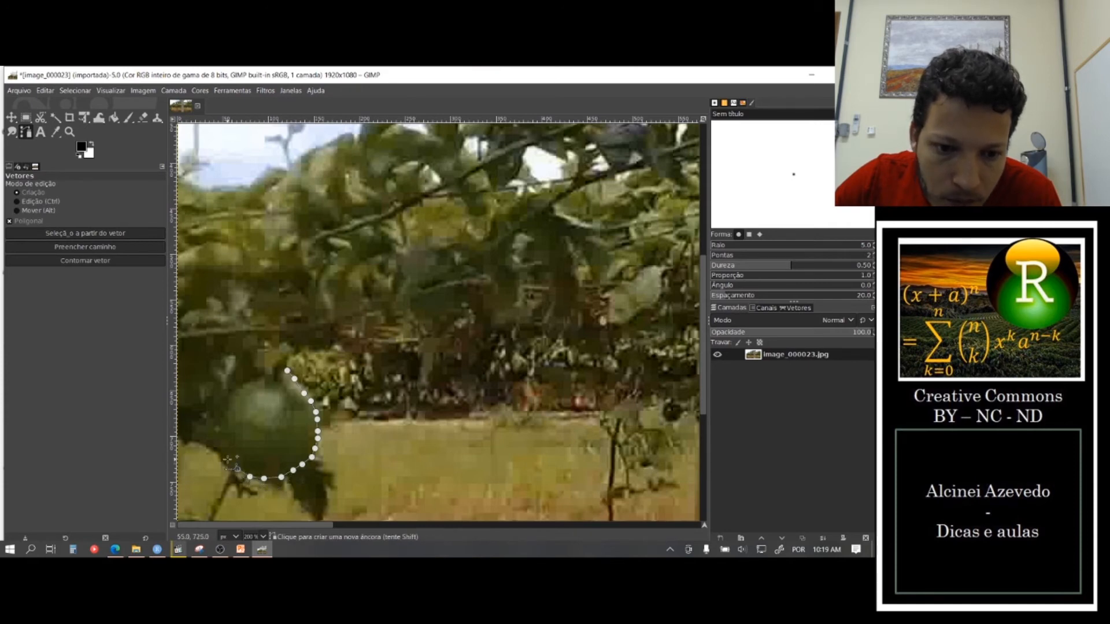
{"action": "left_click", "coordinate": [237, 470]}
{"action": "left_click", "coordinate": [226, 459]}
{"action": "left_click", "coordinate": [220, 443]}
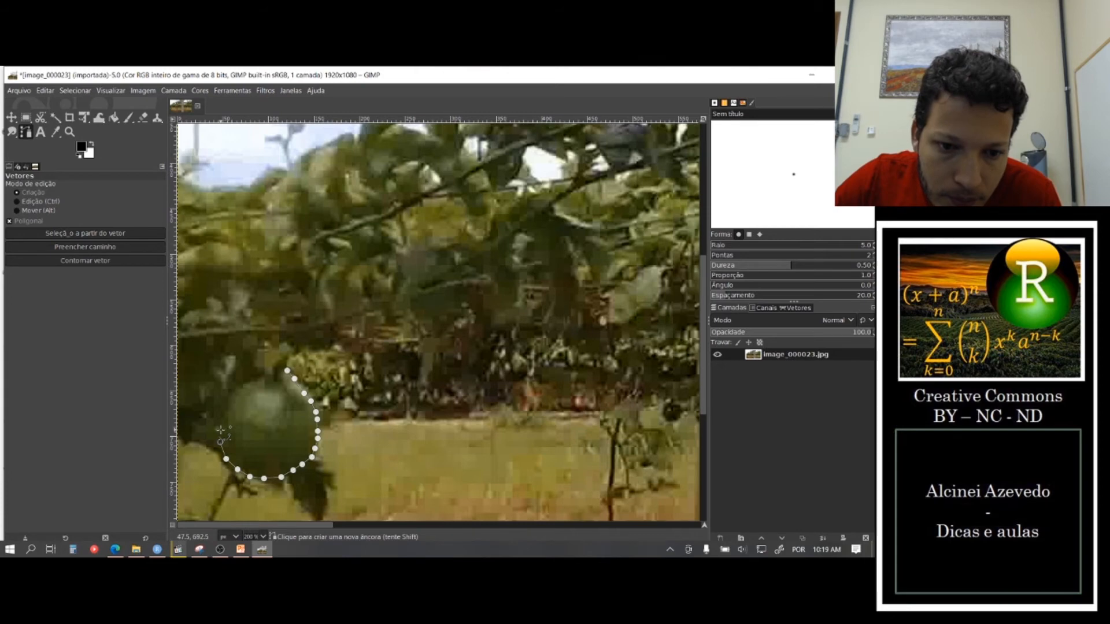
{"action": "left_click", "coordinate": [220, 430]}
{"action": "left_click", "coordinate": [221, 417]}
{"action": "left_click", "coordinate": [228, 404]}
{"action": "left_click", "coordinate": [234, 391]}
{"action": "left_click", "coordinate": [241, 388]}
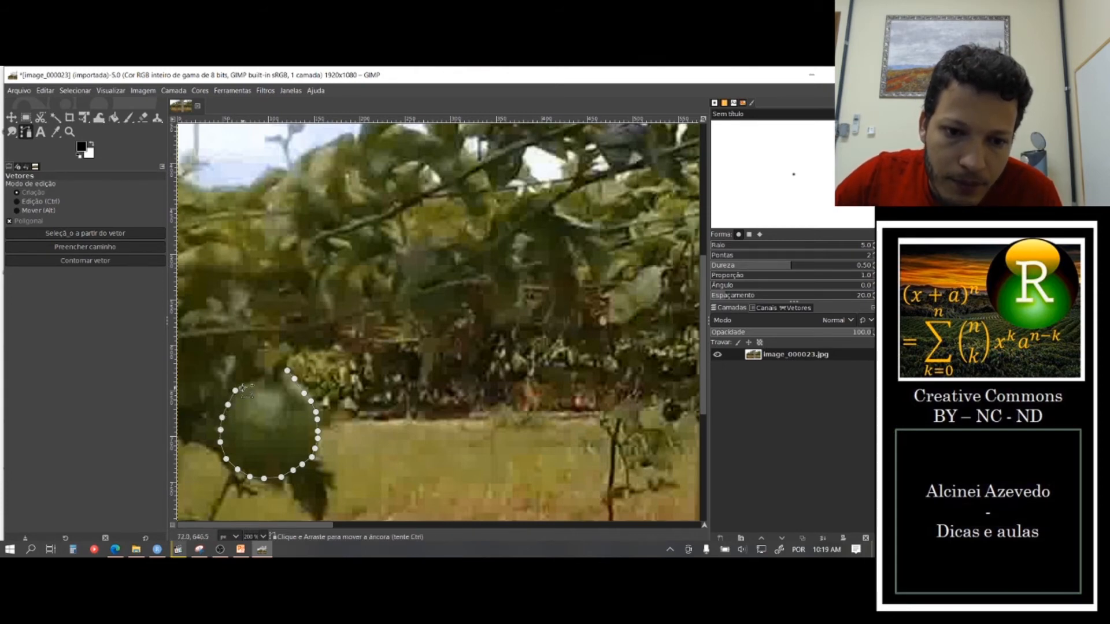
{"action": "left_click", "coordinate": [266, 382]}
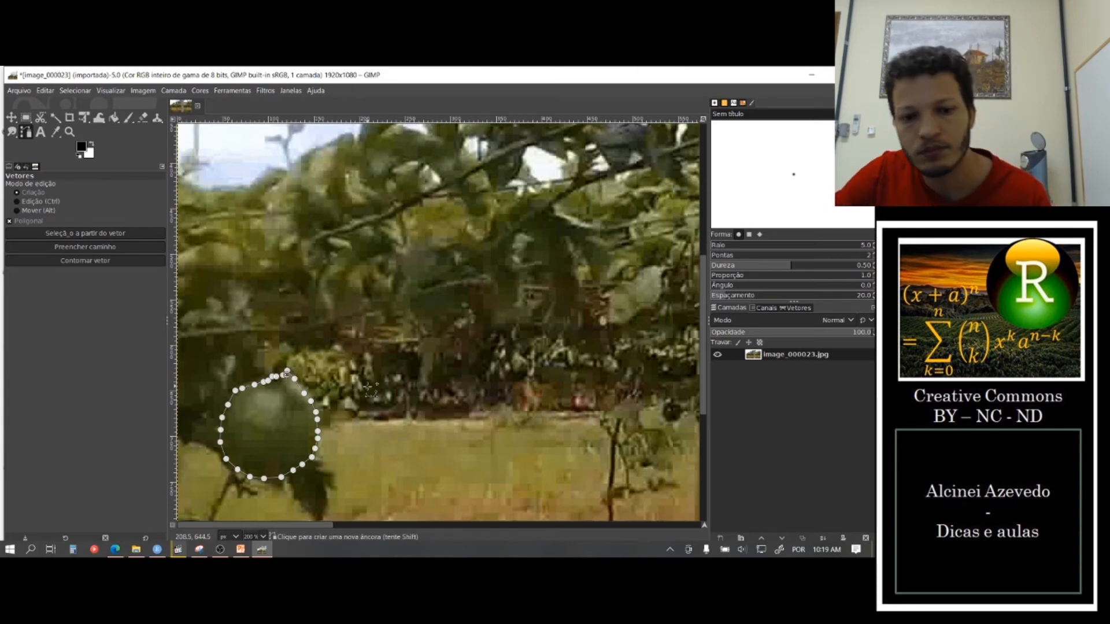
{"action": "left_click", "coordinate": [76, 233]}
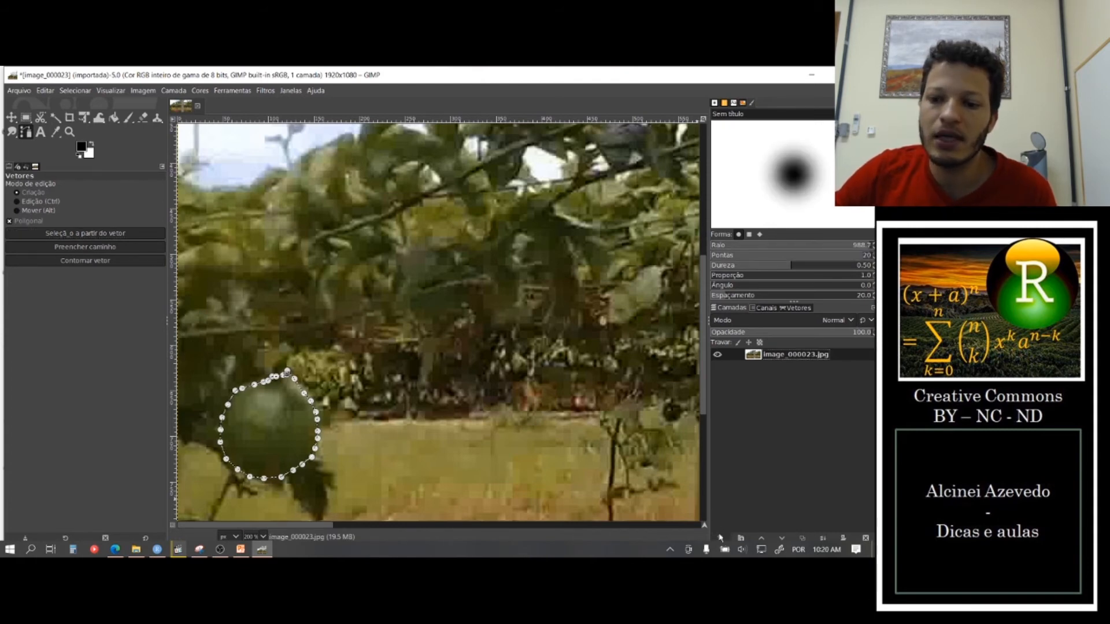
- Add a new 1920 × 1080 px layer filled with transparency (Transparência), keeping the name Camada
{"action": "left_click", "coordinate": [721, 539]}
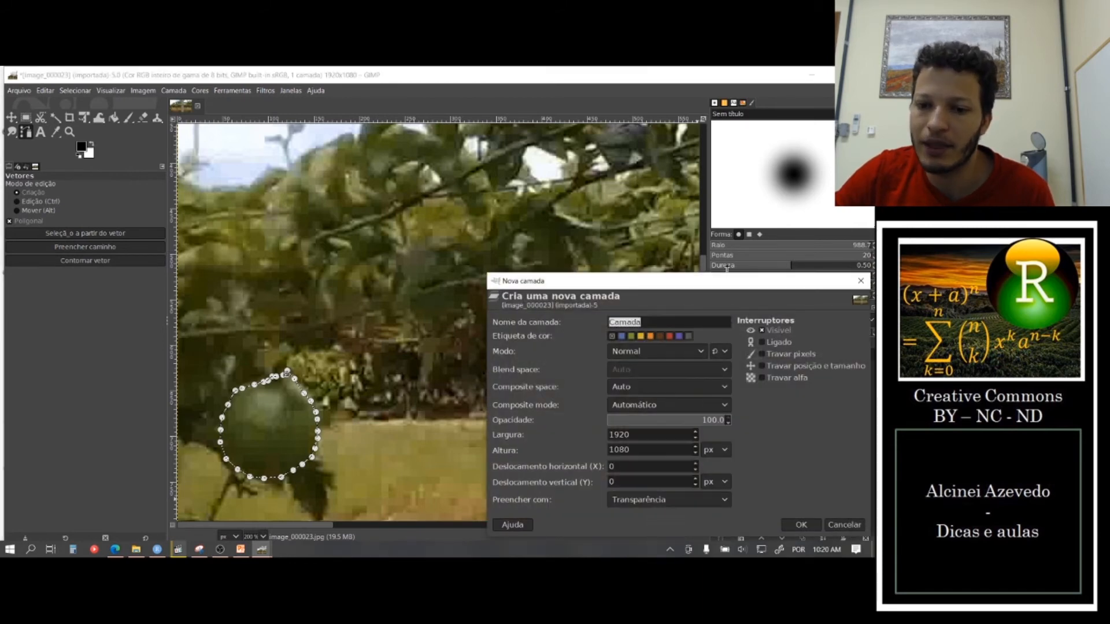
{"action": "left_click", "coordinate": [631, 501]}
{"action": "left_click", "coordinate": [634, 501]}
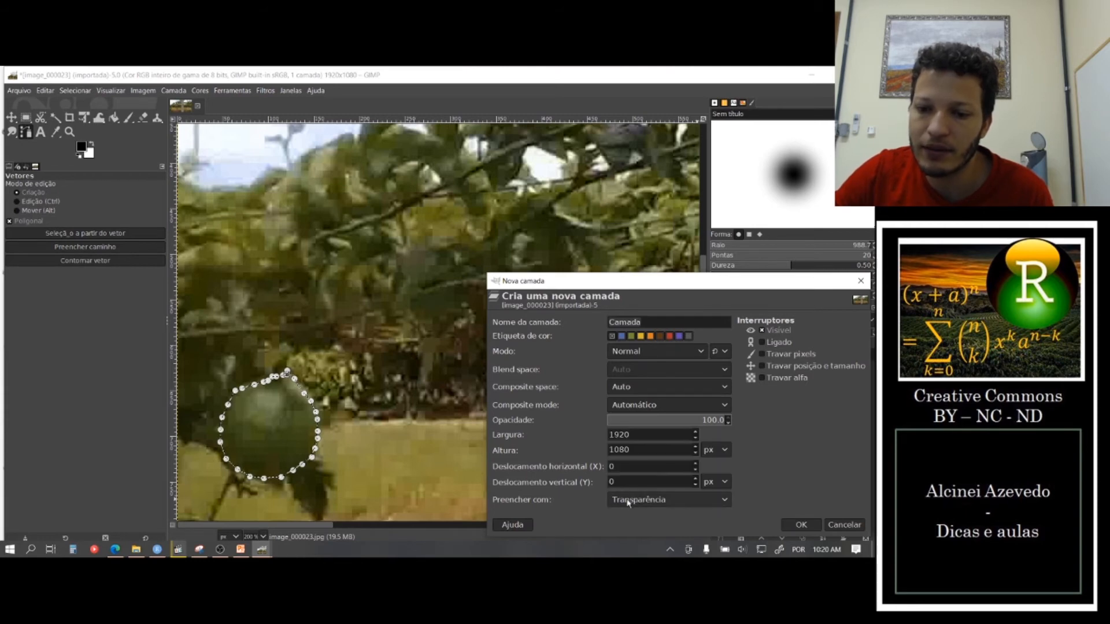
{"action": "left_click", "coordinate": [800, 525]}
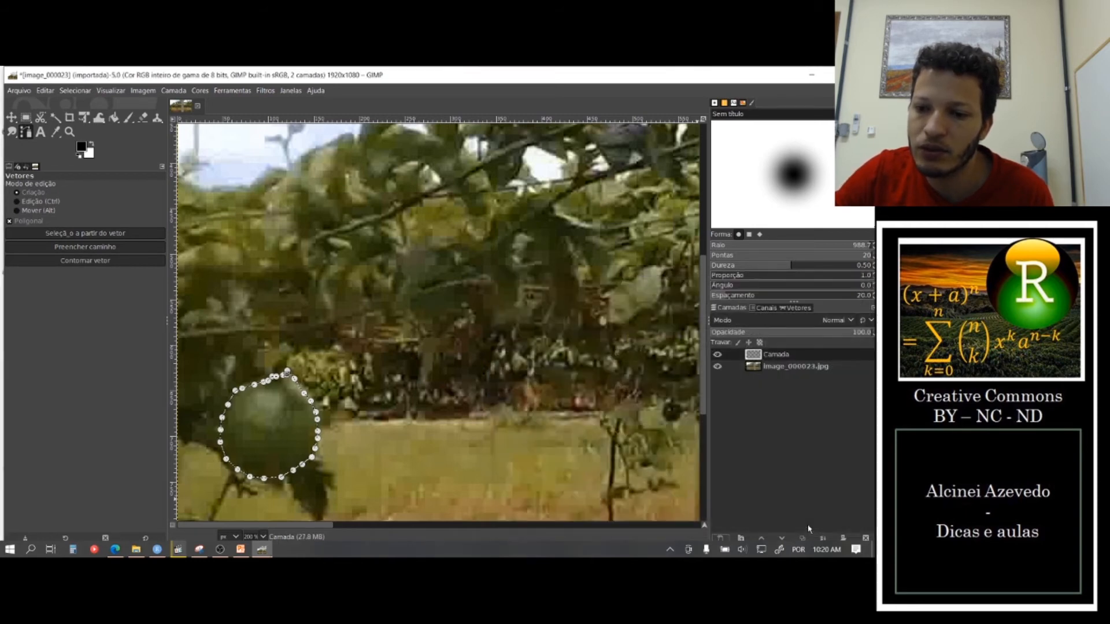
- Copy the selected fruit from the image_000023.jpg layer and paste it onto the Camada layer
{"action": "left_click", "coordinate": [787, 368]}
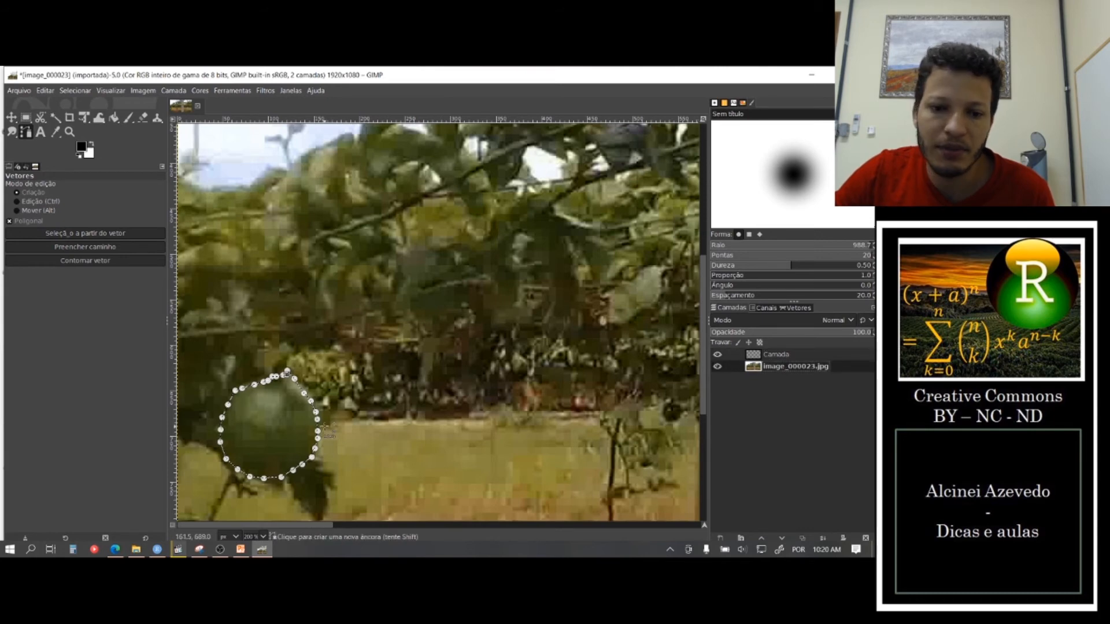
{"action": "key", "text": "ctrl+c"}
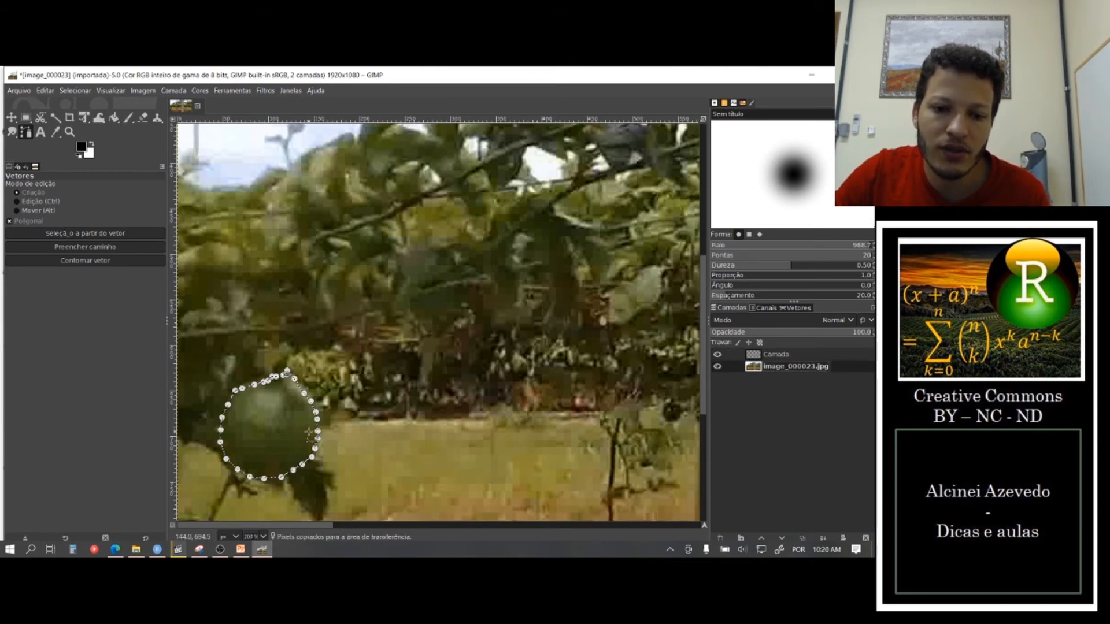
{"action": "left_click", "coordinate": [783, 358]}
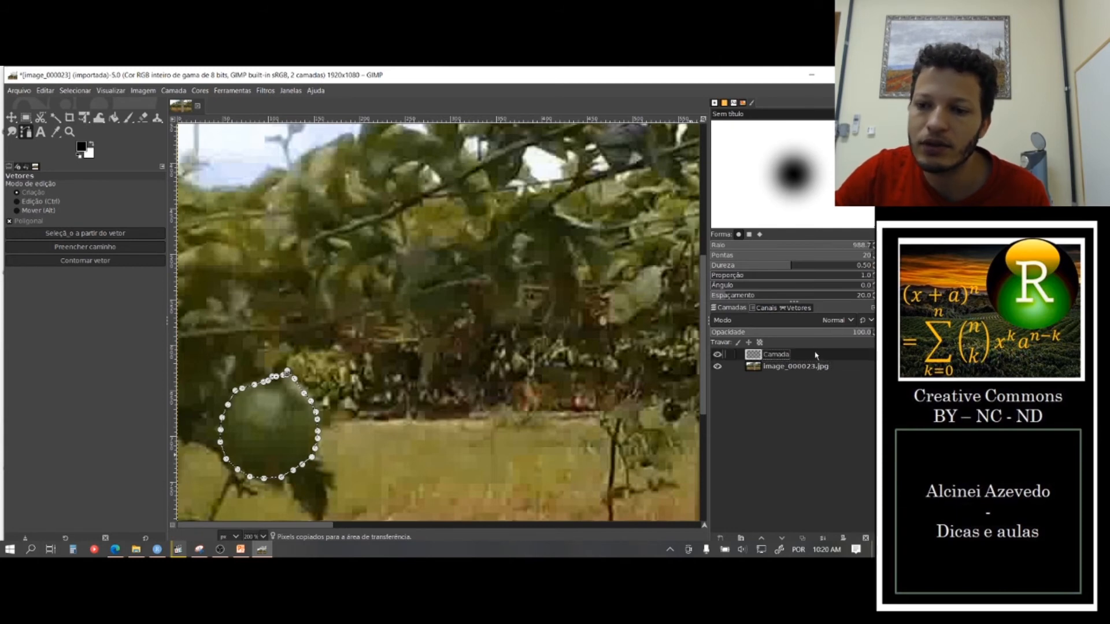
{"action": "key", "text": "ctrl+v"}
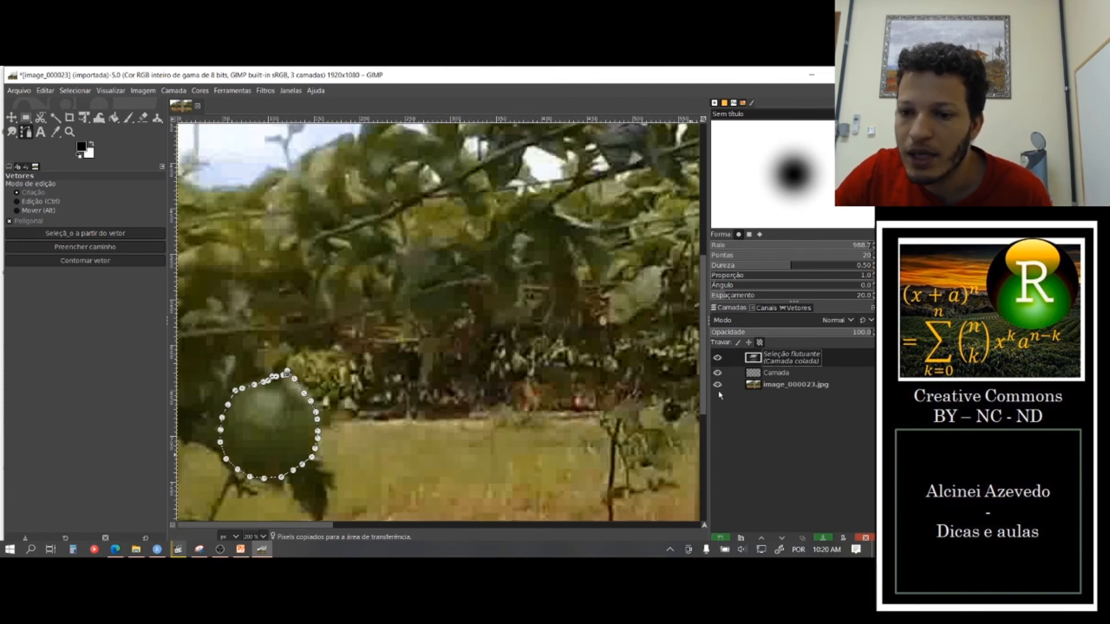
- Hide the image_000023.jpg layer and crop the image to about 170 × 154 px around the fruit
{"action": "left_click", "coordinate": [718, 385]}
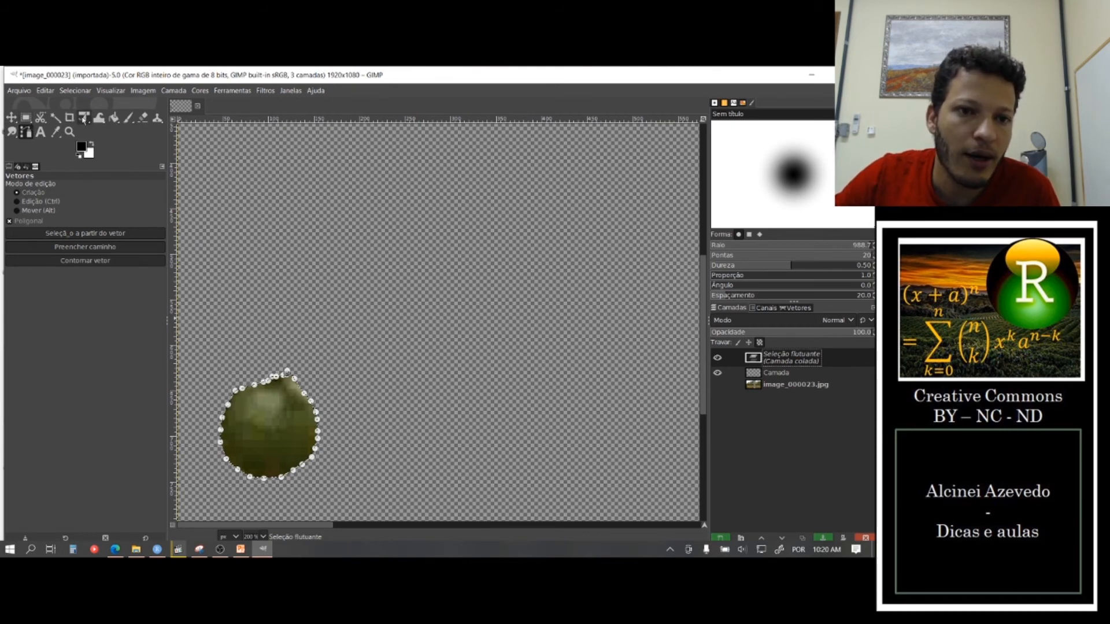
{"action": "left_click_drag", "start_coordinate": [197, 352], "coordinate": [351, 492]}
{"action": "key", "text": "Return"}
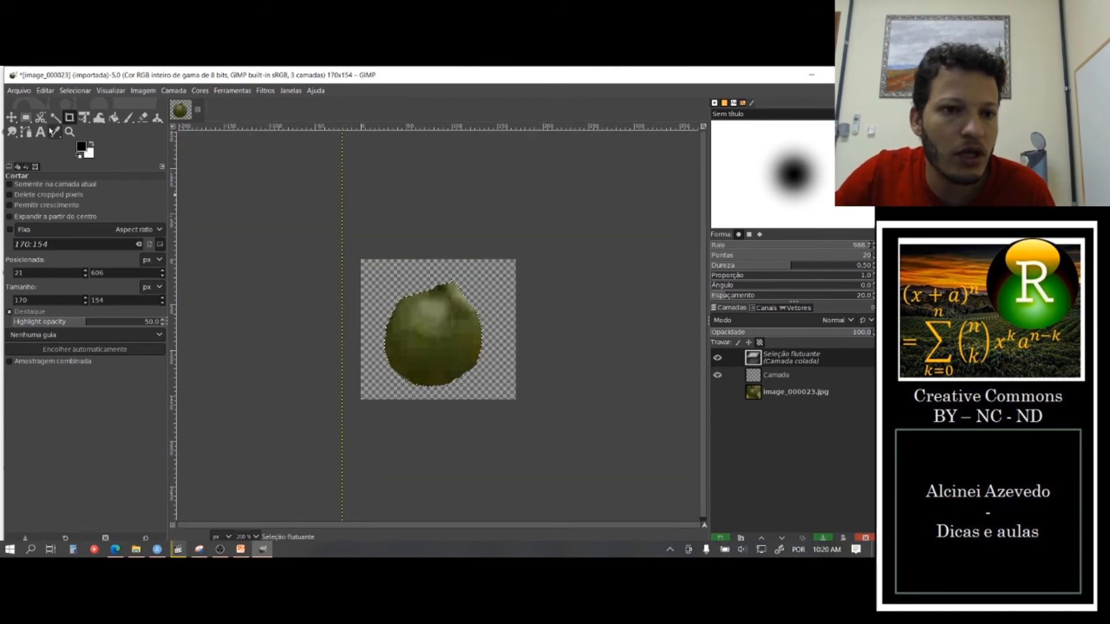
- Anchor the floating fruit selection onto the Camada layer and smudge the fruit's upper edge with an 11 px brush
{"action": "left_click", "coordinate": [11, 118]}
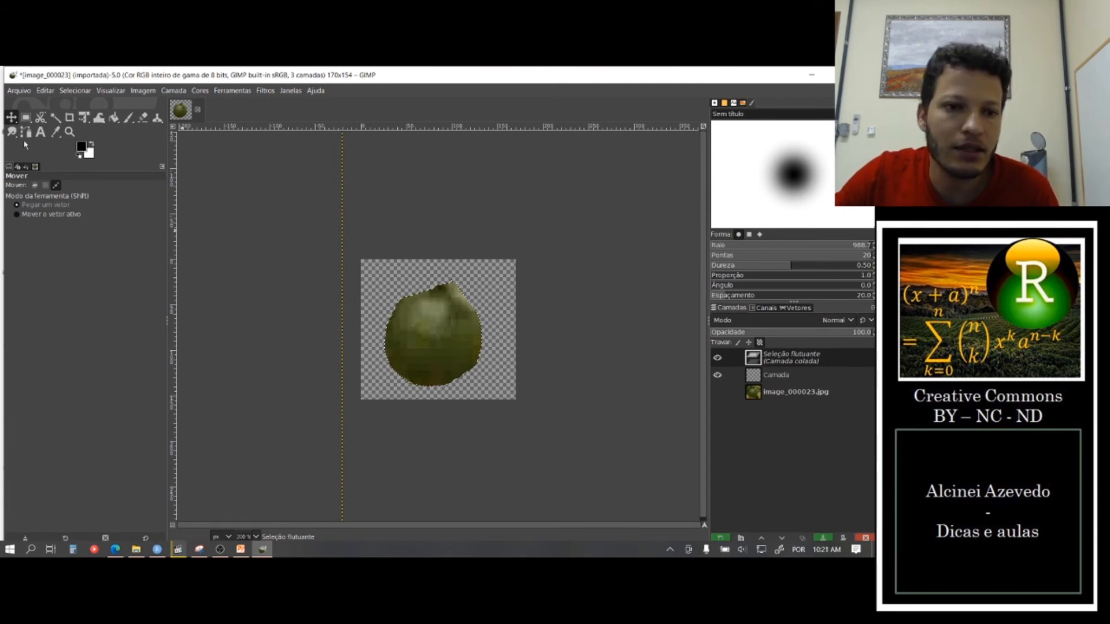
{"action": "left_click", "coordinate": [13, 133]}
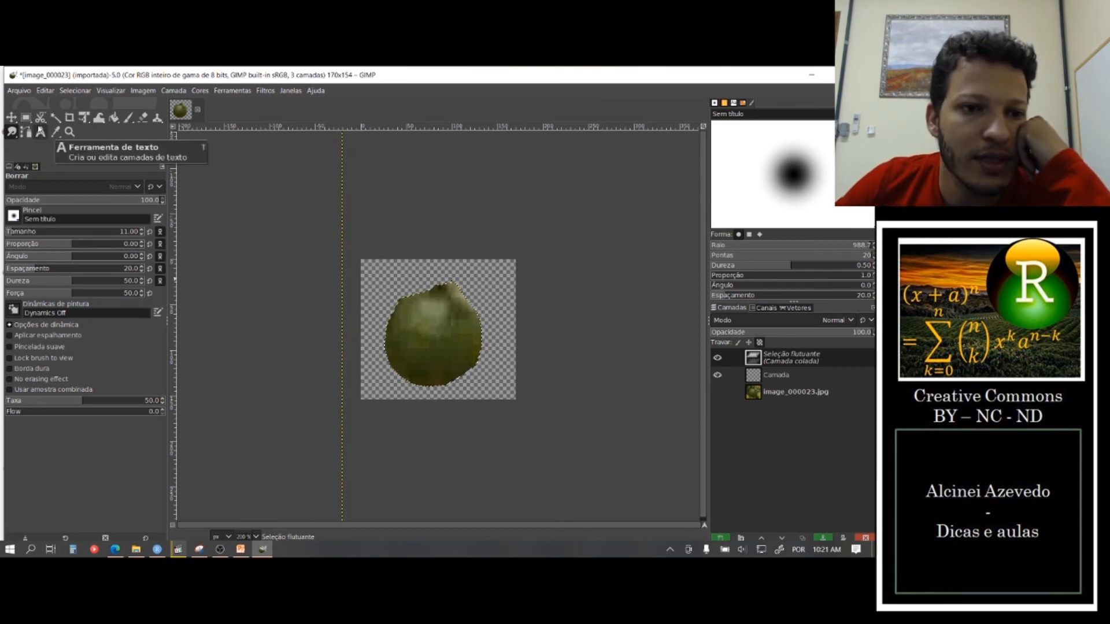
{"action": "left_click", "coordinate": [25, 117]}
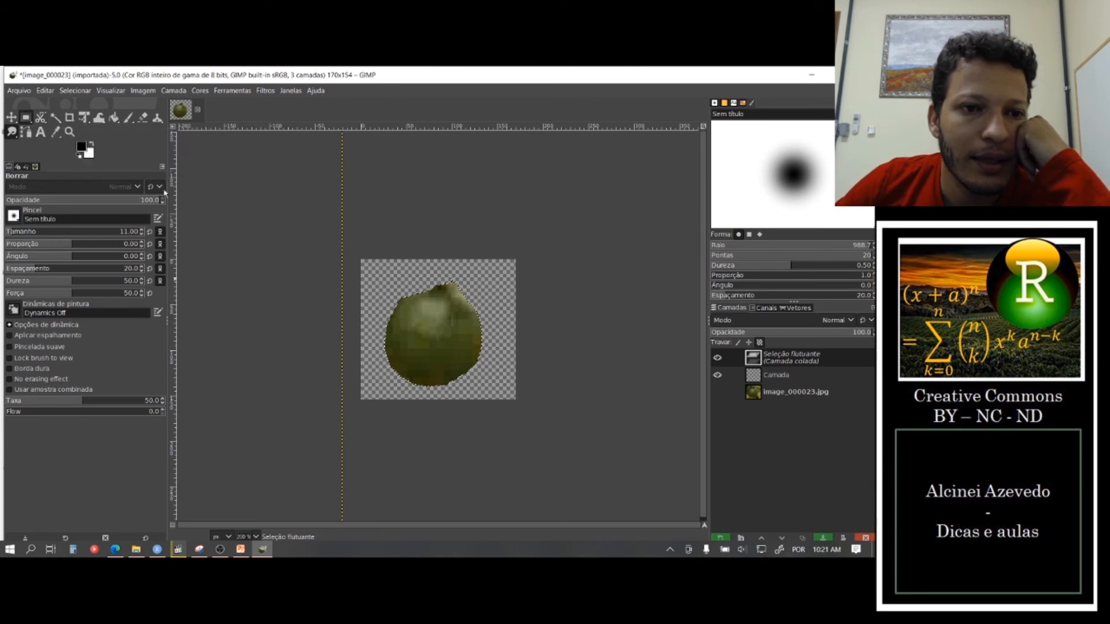
{"action": "left_click", "coordinate": [391, 281]}
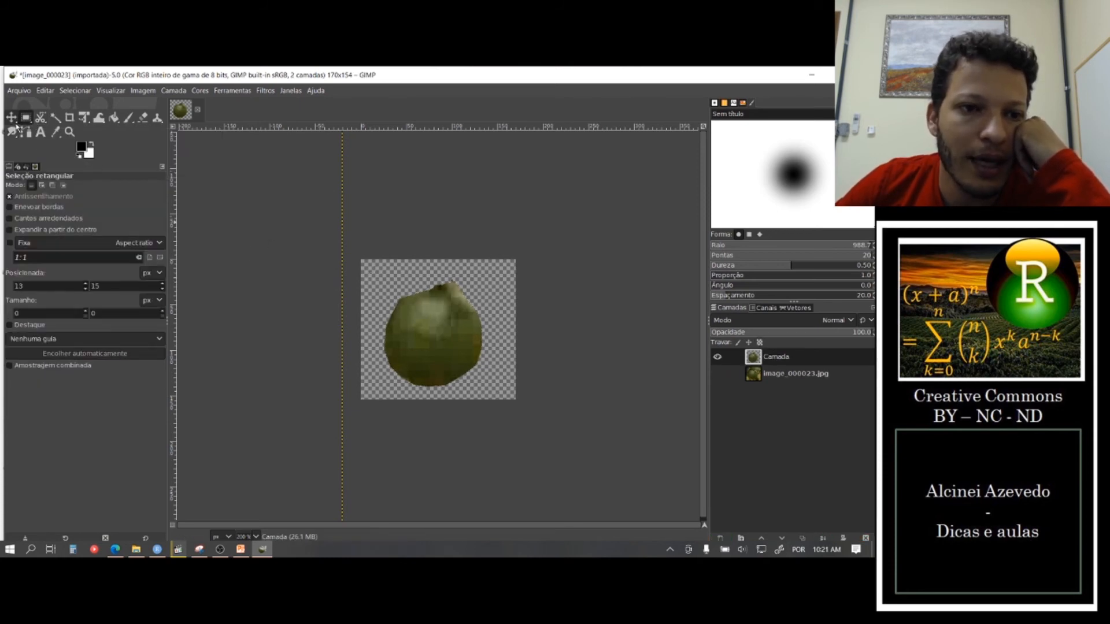
{"action": "left_click", "coordinate": [11, 132]}
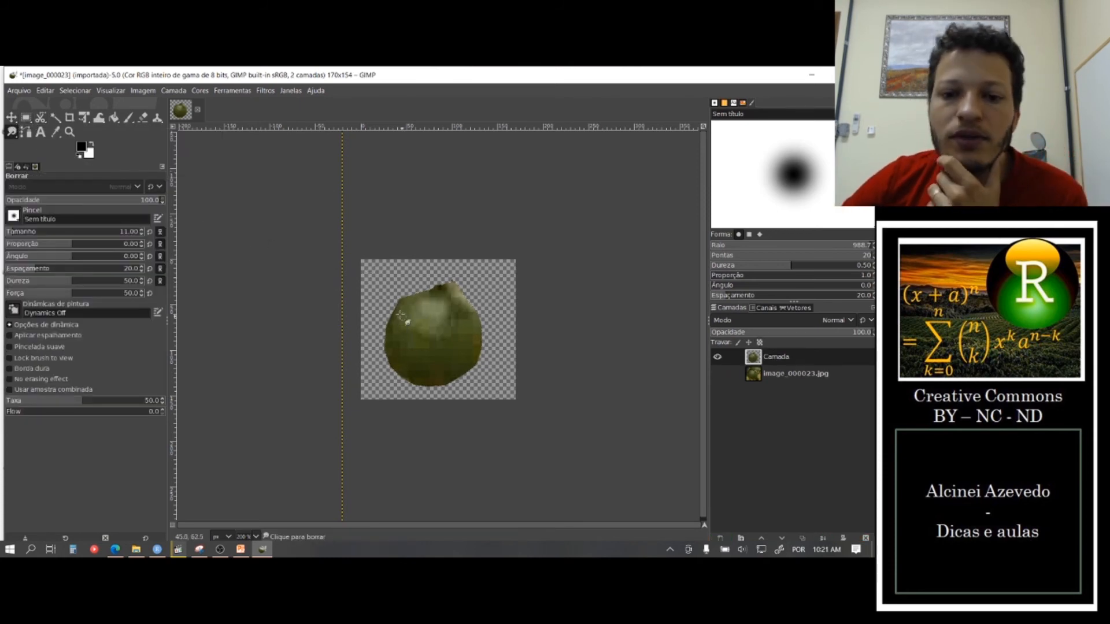
{"action": "mouse_move", "coordinate": [401, 302]}
{"action": "left_mouse_down"}
{"action": "mouse_move", "coordinate": [433, 288]}
{"action": "mouse_move", "coordinate": [401, 298]}
{"action": "mouse_move", "coordinate": [385, 342]}
{"action": "mouse_move", "coordinate": [385, 368]}
{"action": "mouse_move", "coordinate": [386, 356]}
{"action": "mouse_move", "coordinate": [414, 383]}
{"action": "mouse_move", "coordinate": [446, 386]}
{"action": "mouse_move", "coordinate": [481, 366]}
{"action": "mouse_move", "coordinate": [485, 326]}
{"action": "mouse_move", "coordinate": [480, 319]}
{"action": "mouse_move", "coordinate": [479, 336]}
{"action": "mouse_move", "coordinate": [458, 294]}
{"action": "left_mouse_up"}
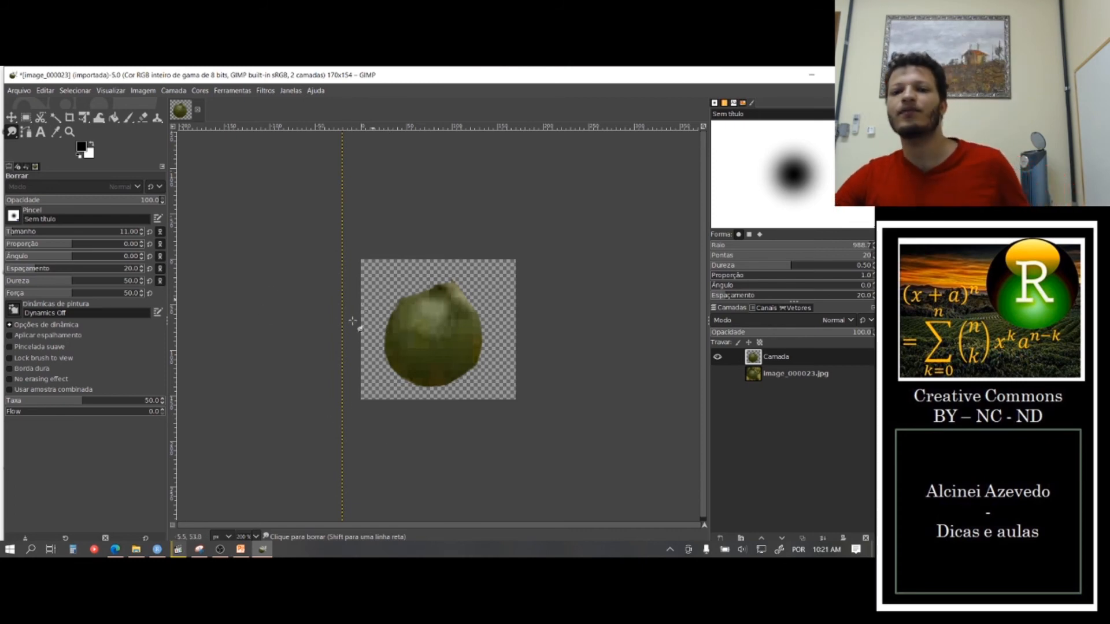
- Export the cut-out fruit as image_000023b.png into the PNG folder inside Decomposição de imagens em fotos, keeping the default PNG options
{"action": "left_click", "coordinate": [19, 90]}
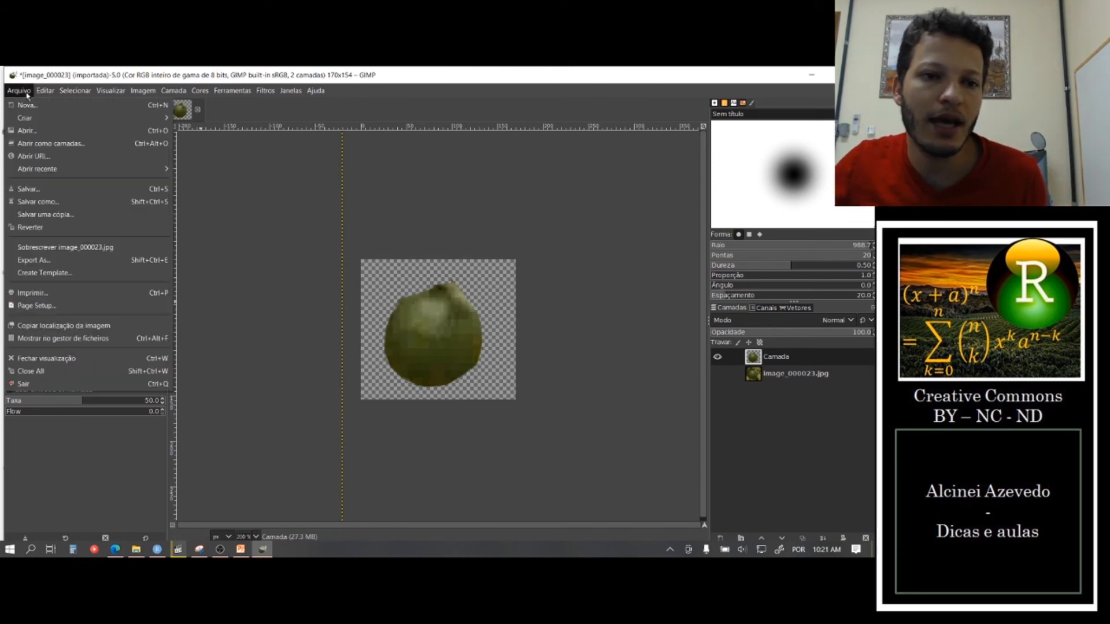
{"action": "left_click", "coordinate": [59, 261]}
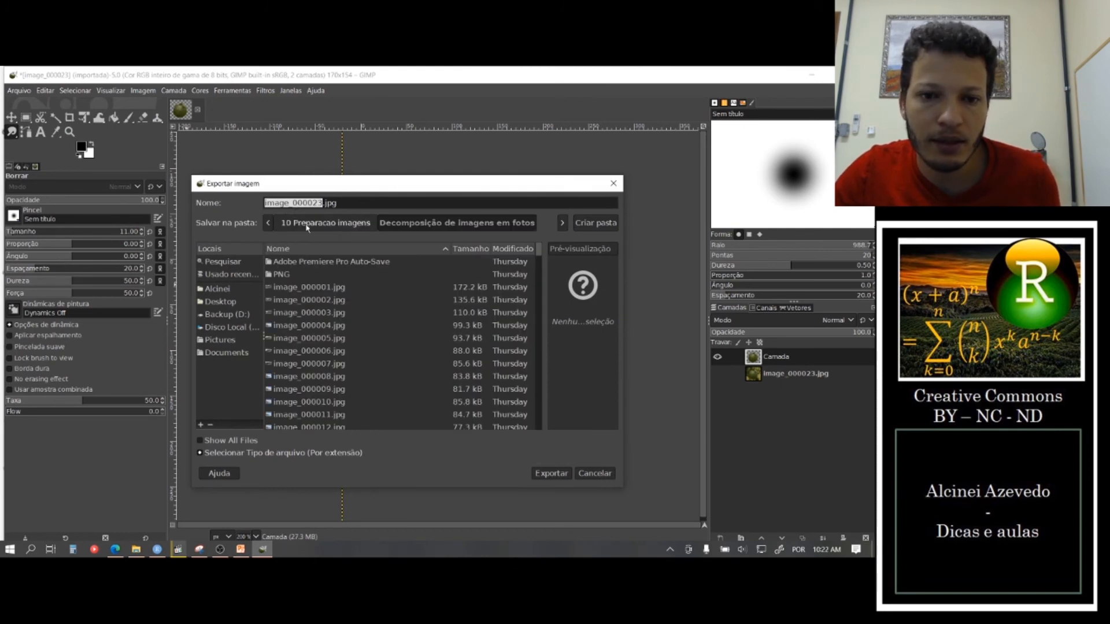
{"action": "left_click", "coordinate": [350, 223]}
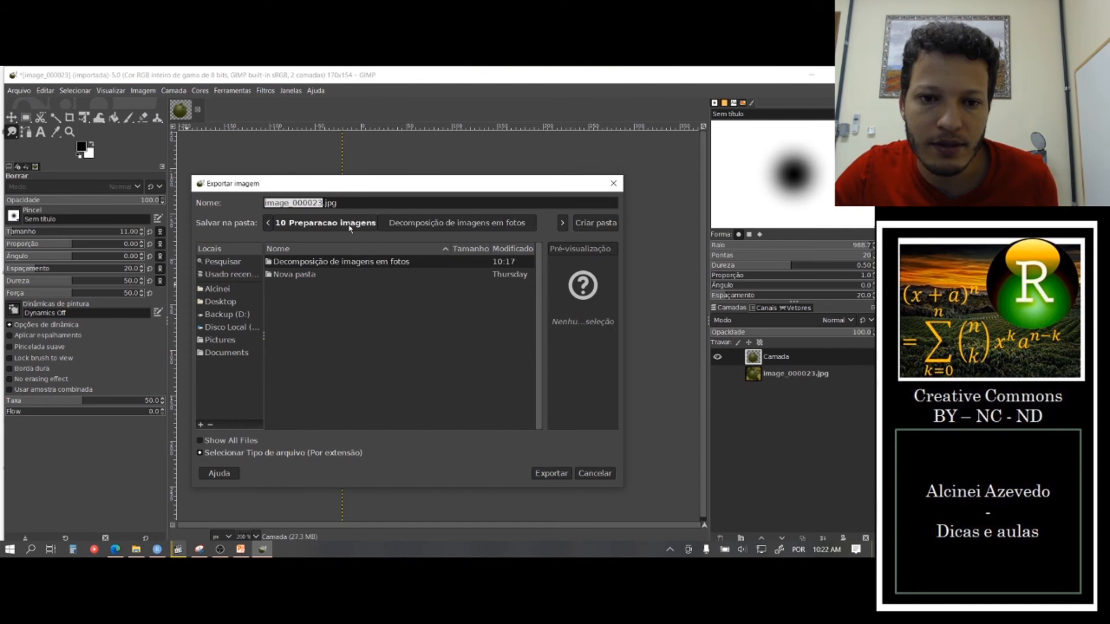
{"action": "double_click", "coordinate": [342, 261]}
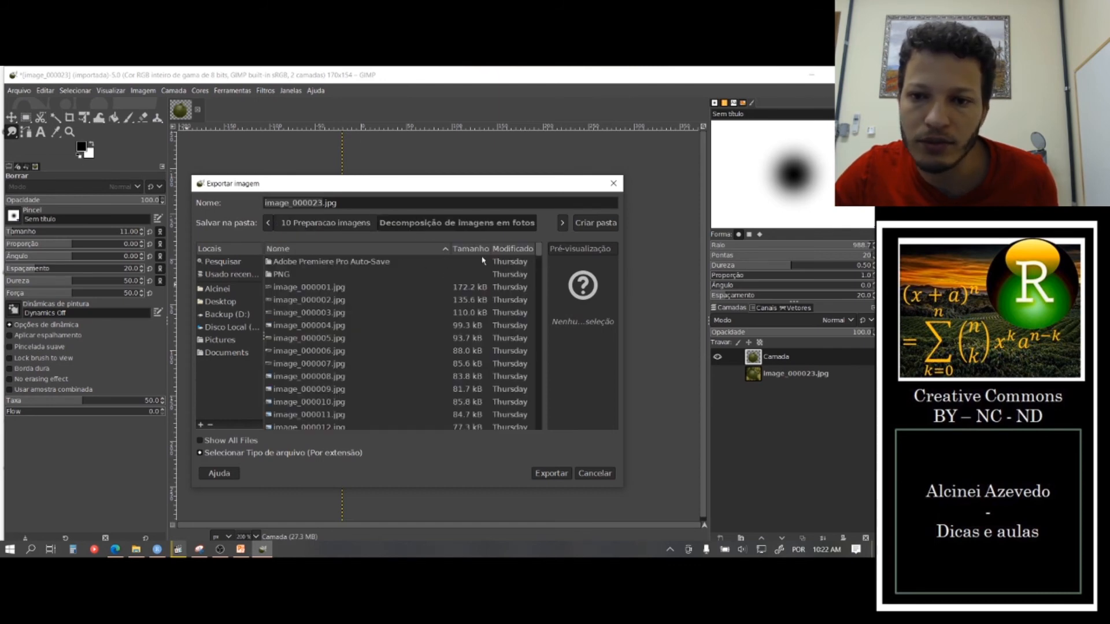
{"action": "left_click", "coordinate": [492, 225]}
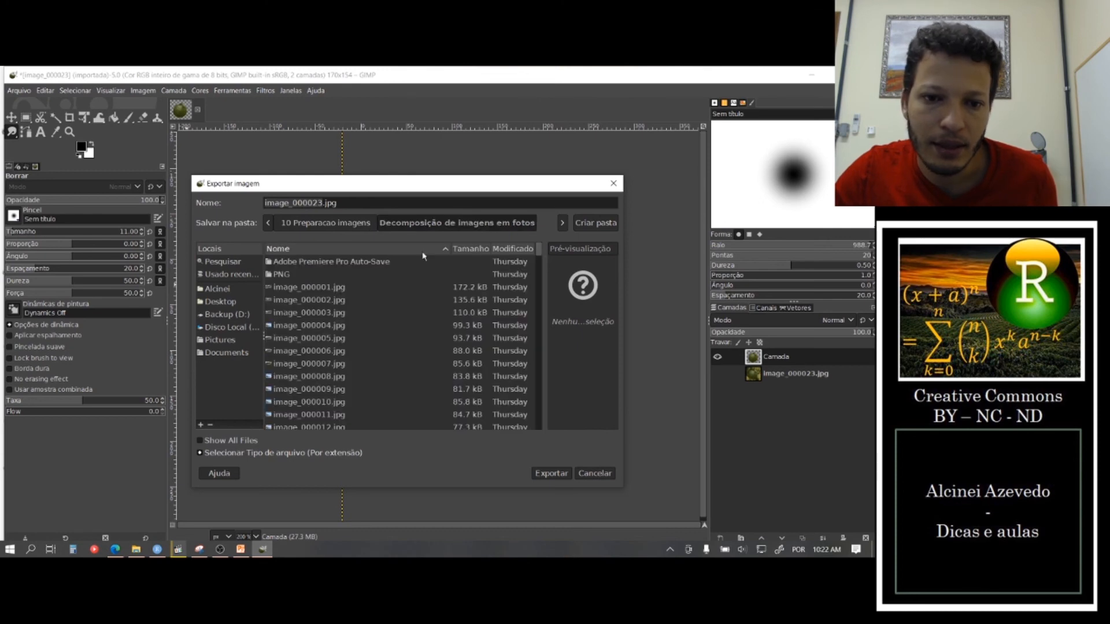
{"action": "double_click", "coordinate": [281, 274]}
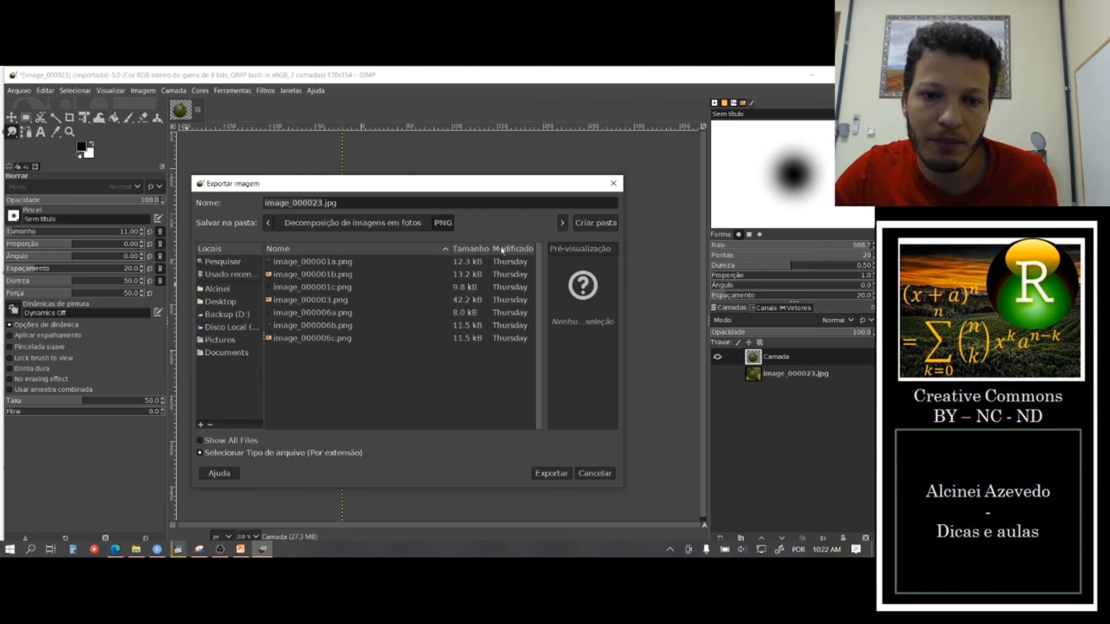
{"action": "left_click", "coordinate": [346, 249]}
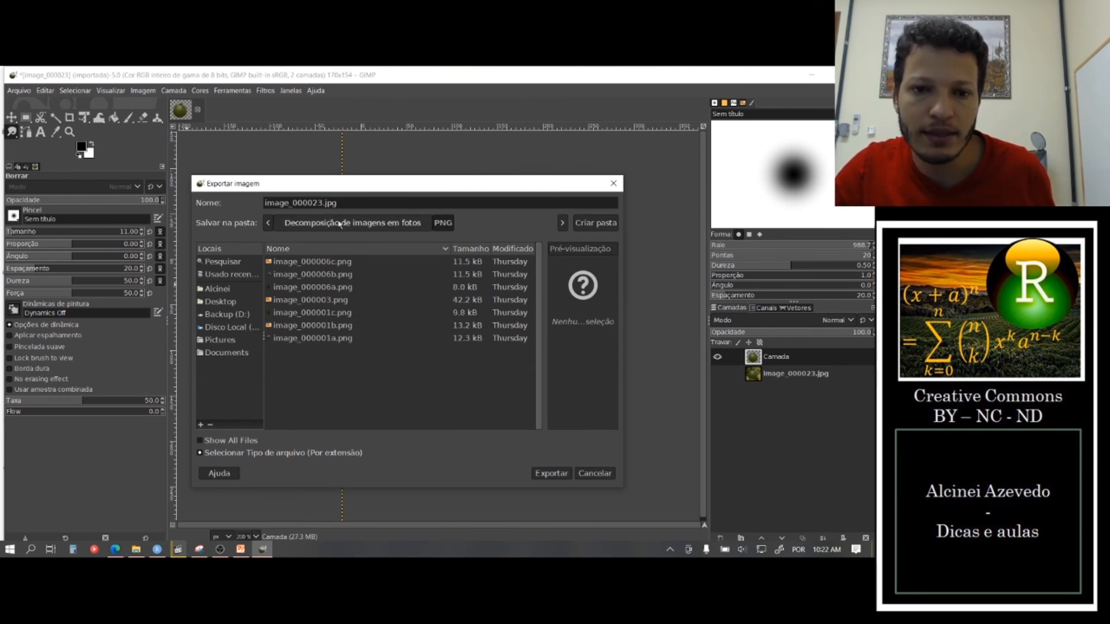
{"action": "type", "text": "b"}
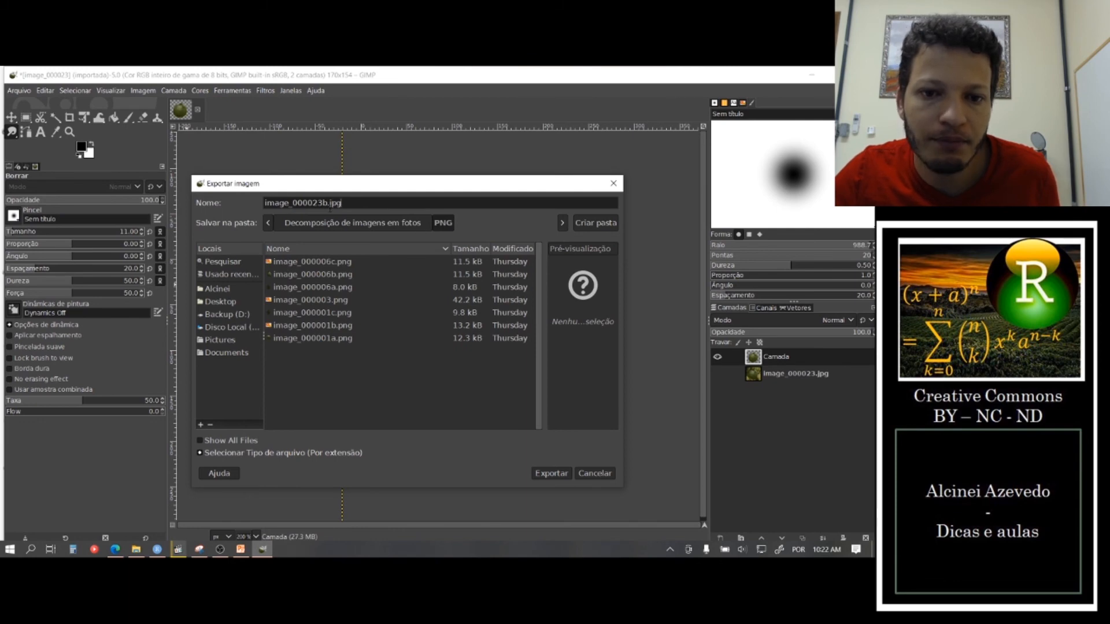
{"action": "type", "text": "png"}
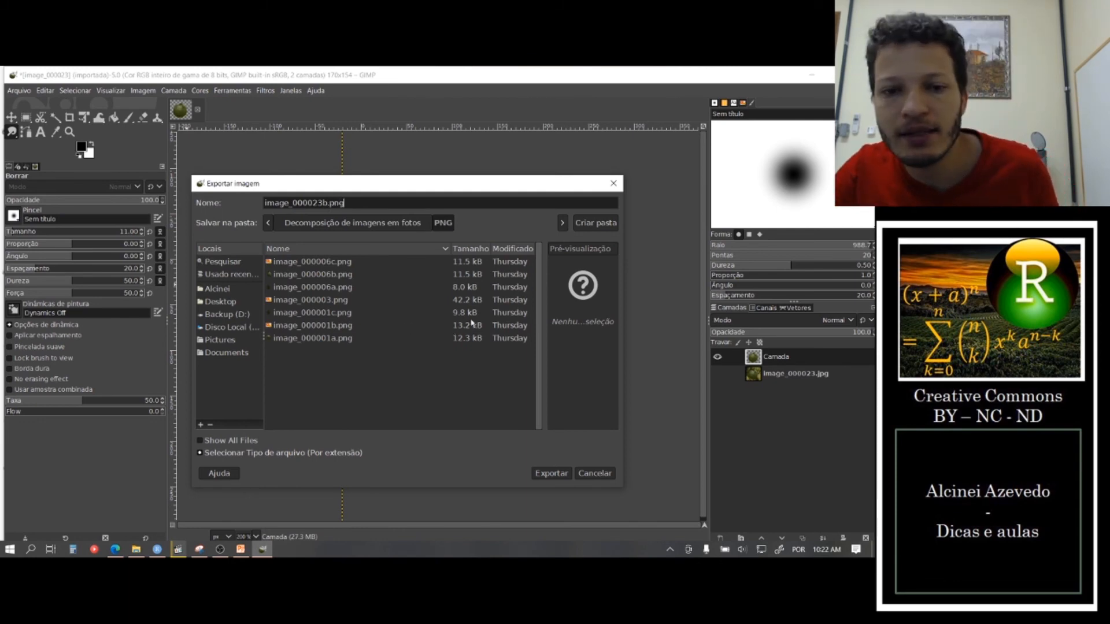
{"action": "left_click", "coordinate": [560, 479]}
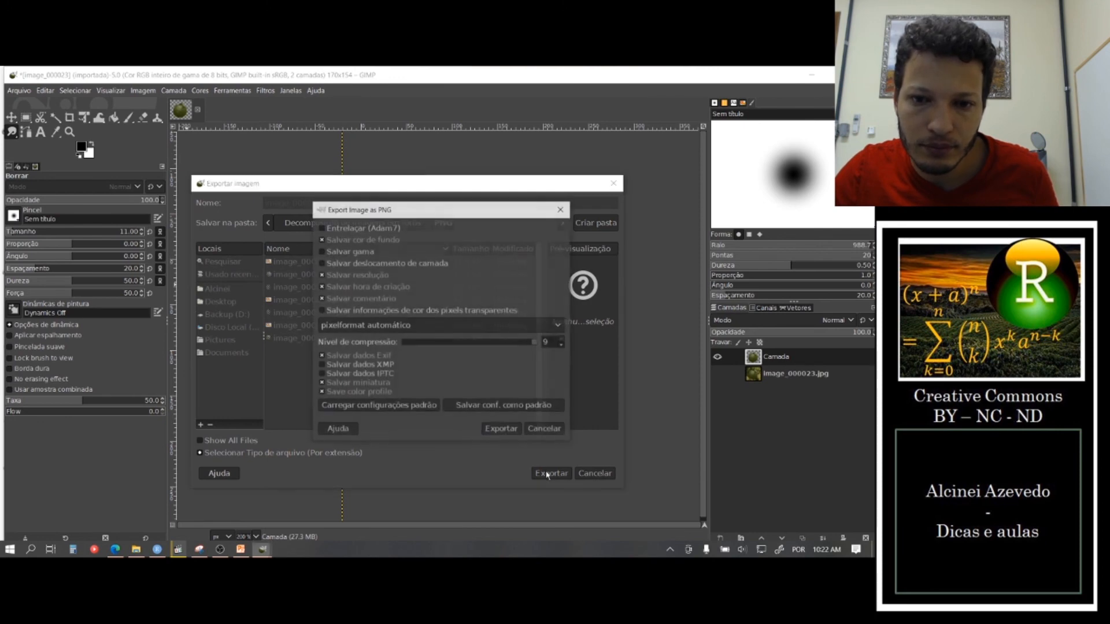
{"action": "left_click", "coordinate": [500, 429]}
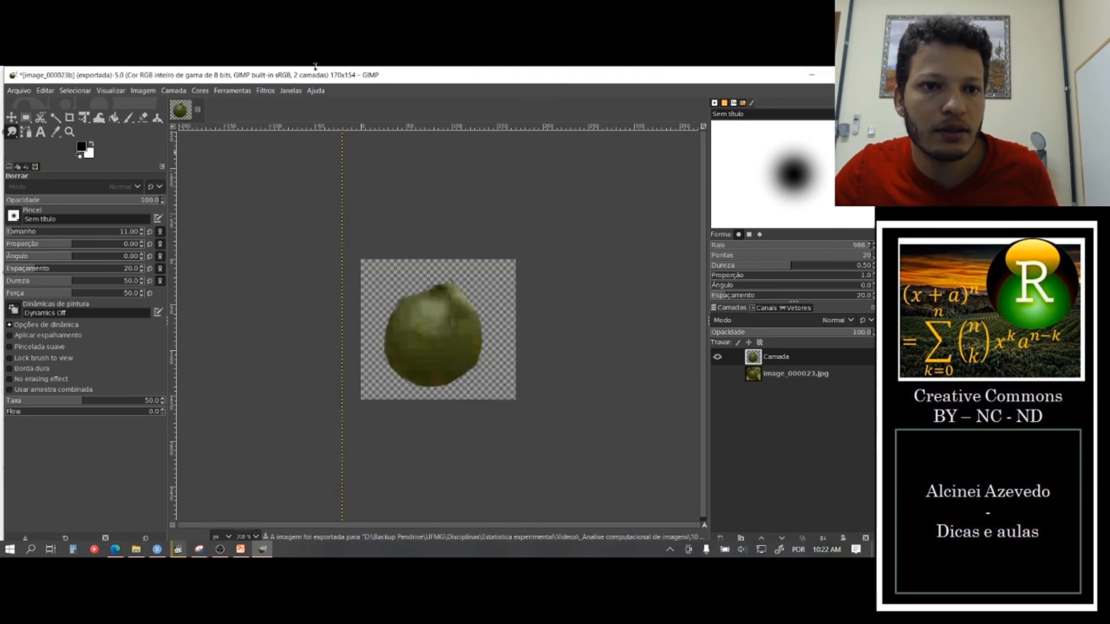
- Switch to File Explorer, open the PNG folder and select image_000023b.png
{"action": "left_click", "coordinate": [812, 75]}
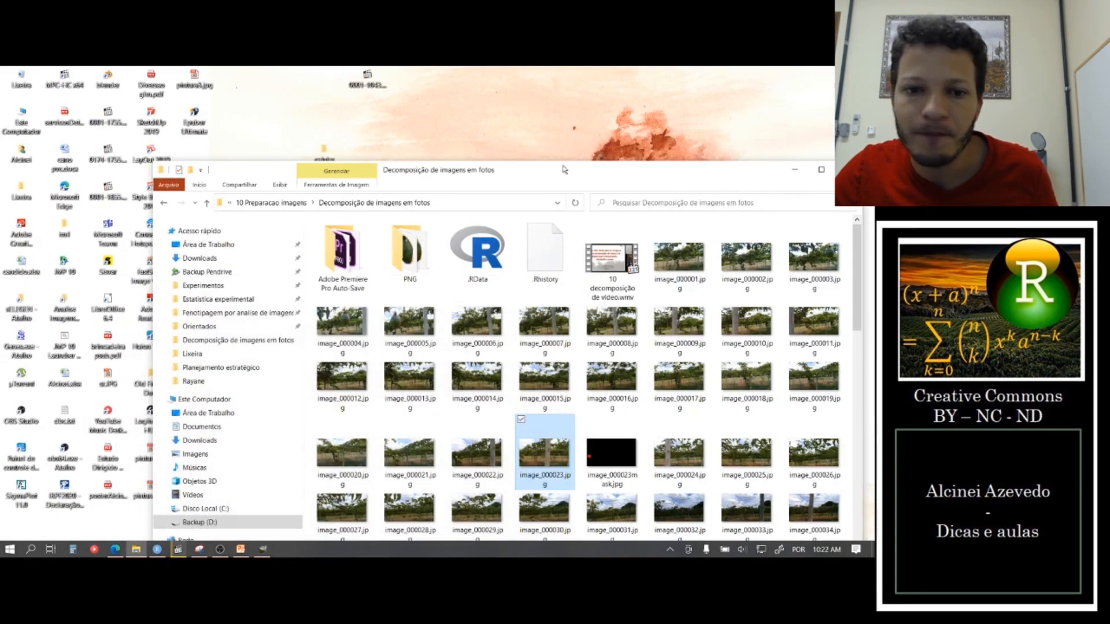
{"action": "double_click", "coordinate": [404, 266]}
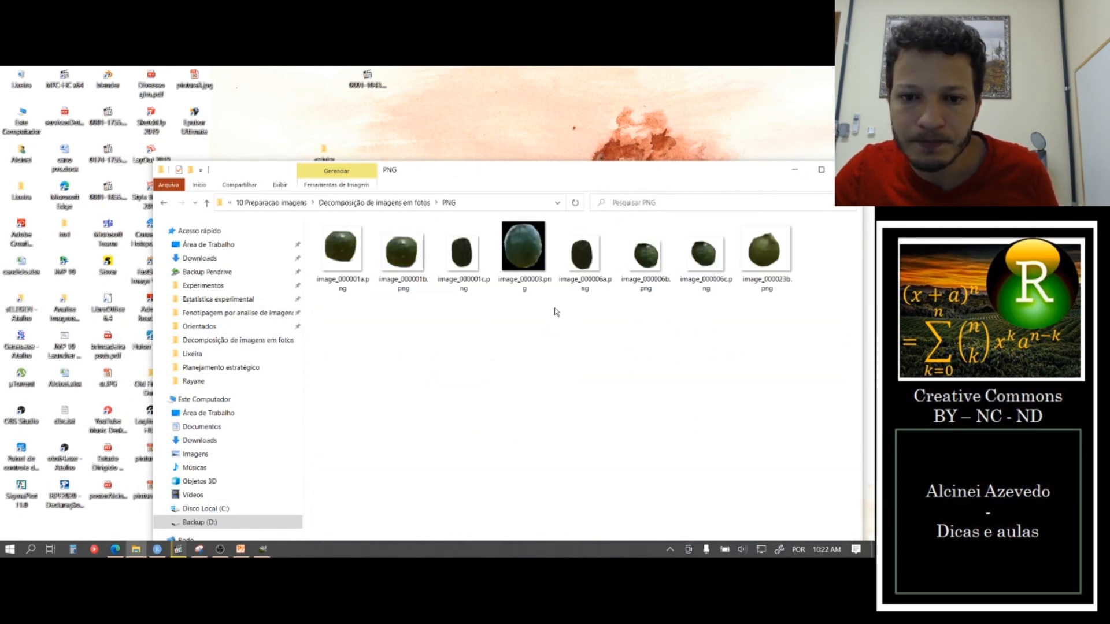
{"action": "left_click", "coordinate": [758, 256]}
- Switch to aula 3.pptx in PowerPoint, maximize it and draw a large rectangle across the empty slide 2
{"action": "left_click", "coordinate": [242, 554]}
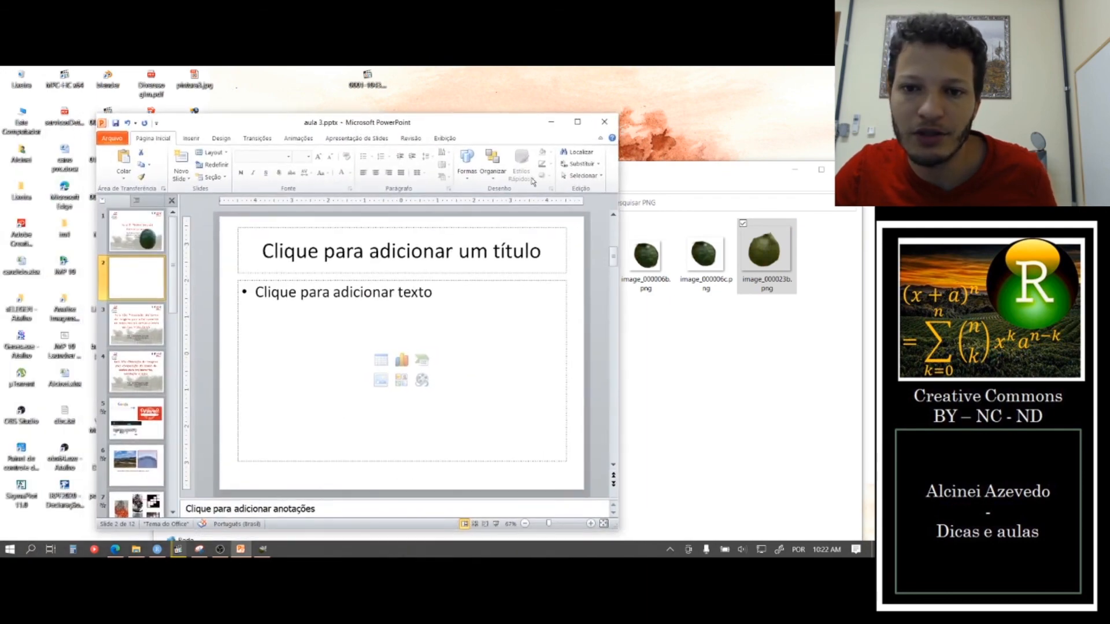
{"action": "left_click", "coordinate": [191, 139]}
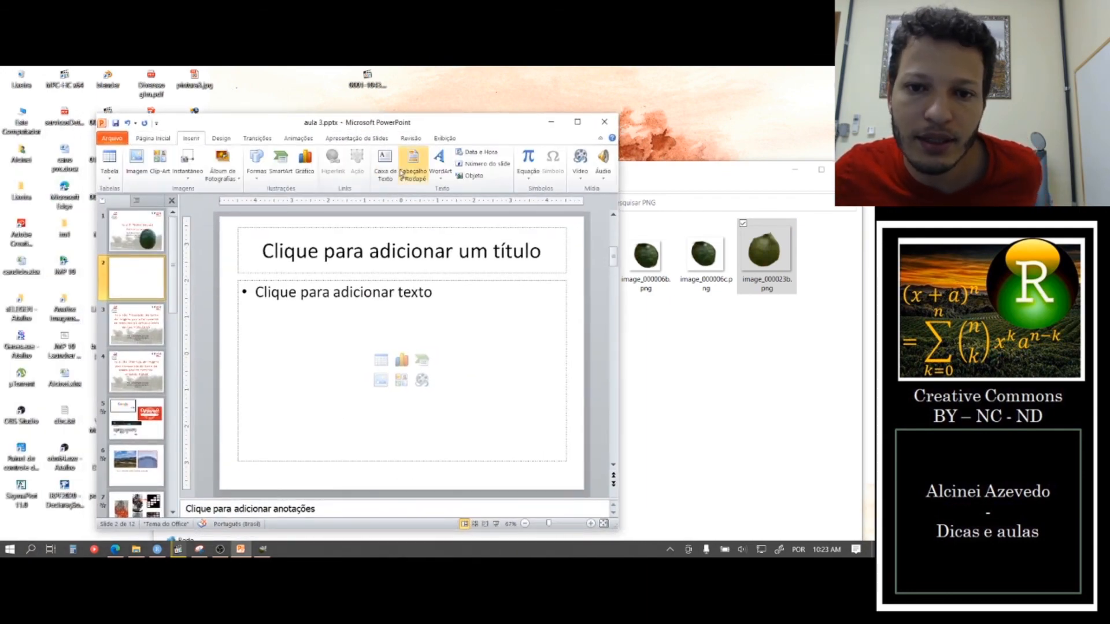
{"action": "left_click", "coordinate": [260, 144]}
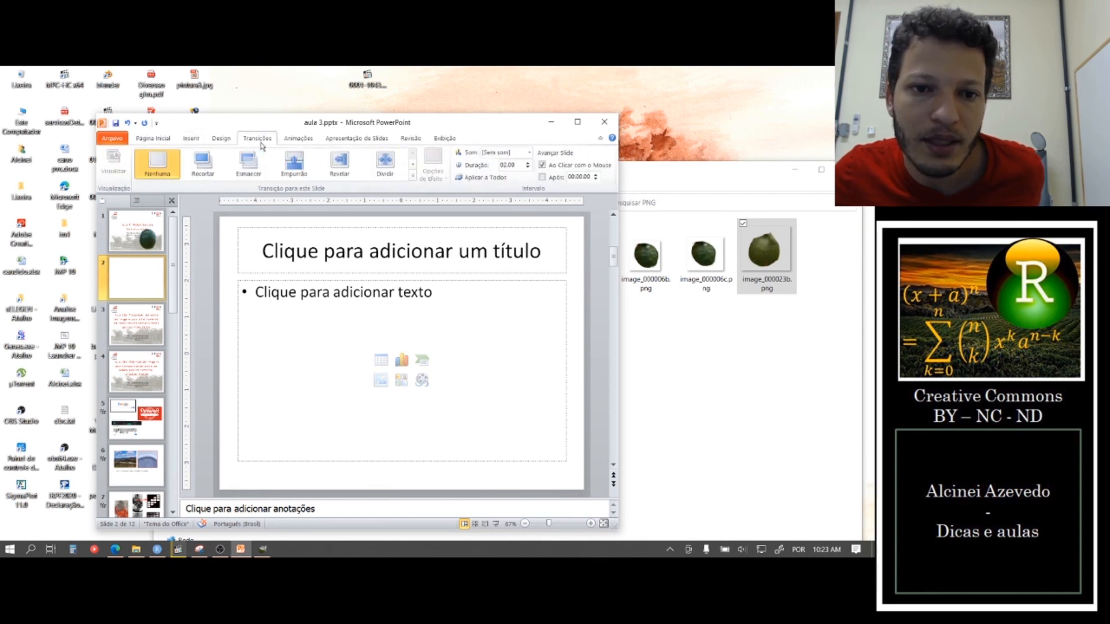
{"action": "left_click", "coordinate": [188, 141]}
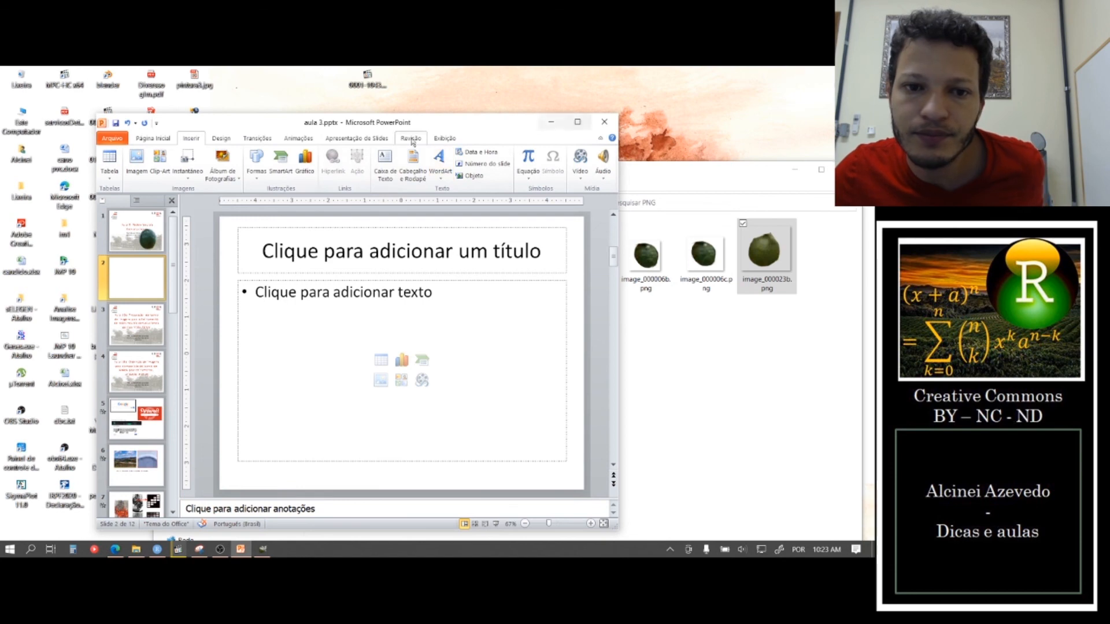
{"action": "left_click", "coordinate": [575, 123]}
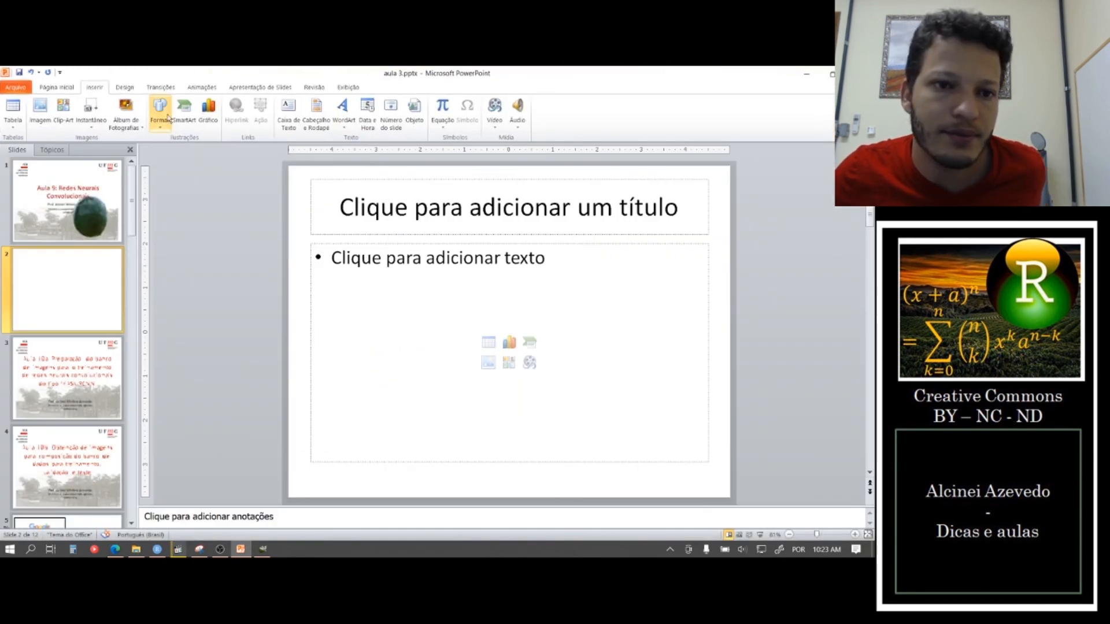
{"action": "left_click", "coordinate": [161, 119]}
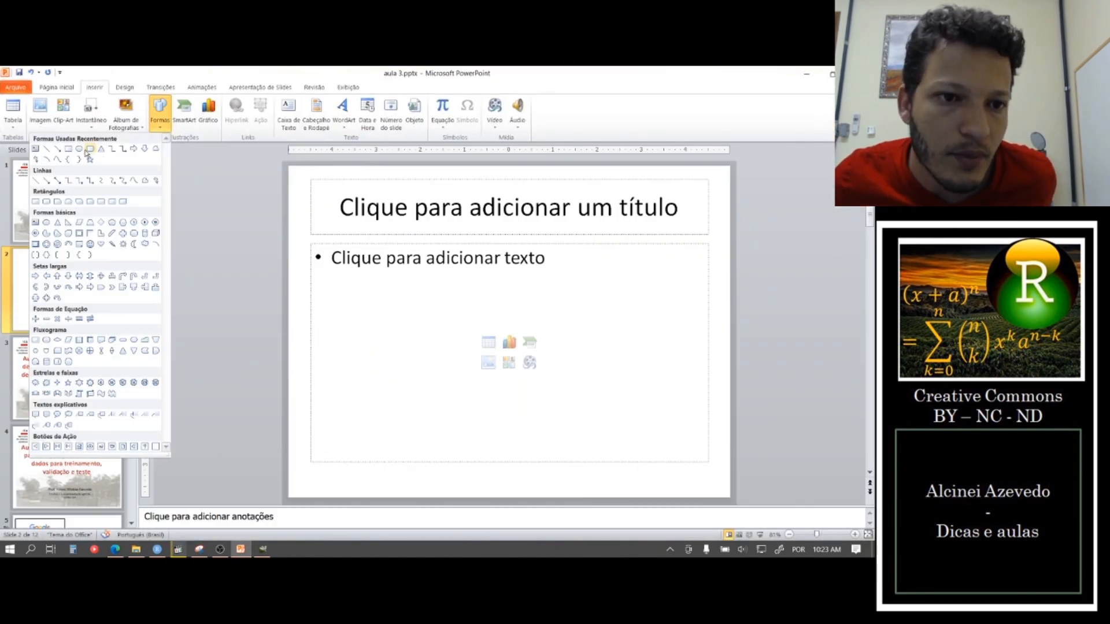
{"action": "left_click", "coordinate": [68, 148]}
{"action": "mouse_move", "coordinate": [349, 219]}
{"action": "left_mouse_down"}
{"action": "mouse_move", "coordinate": [797, 471]}
{"action": "mouse_move", "coordinate": [731, 464]}
{"action": "left_mouse_up"}
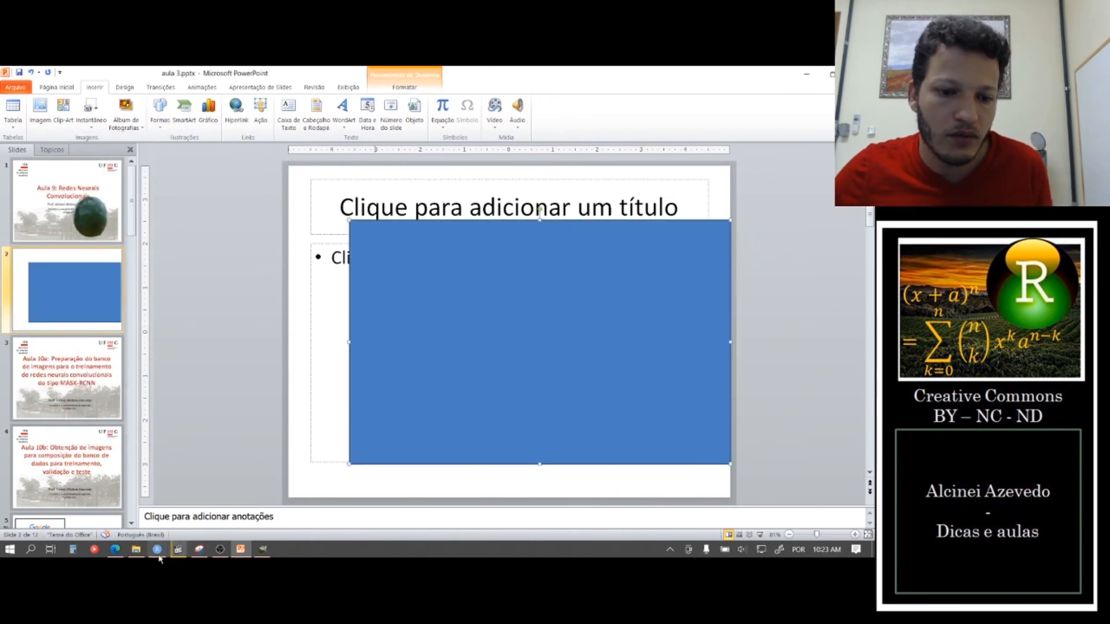
- Switch back to File Explorer at the PNG folder with image_000023b.png selected
{"action": "left_click", "coordinate": [135, 549]}
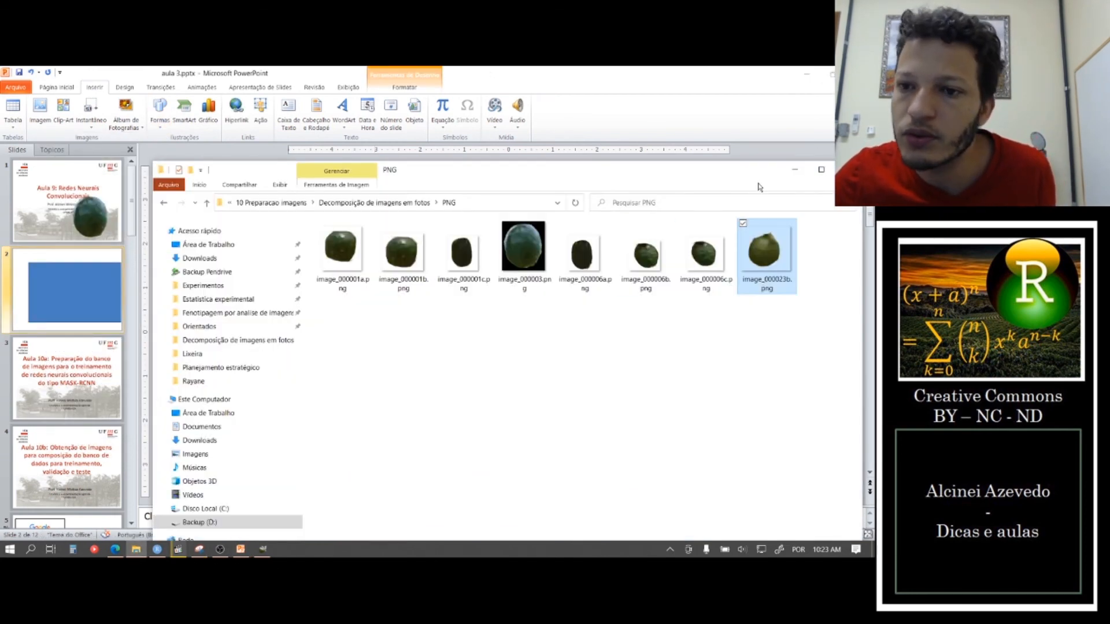